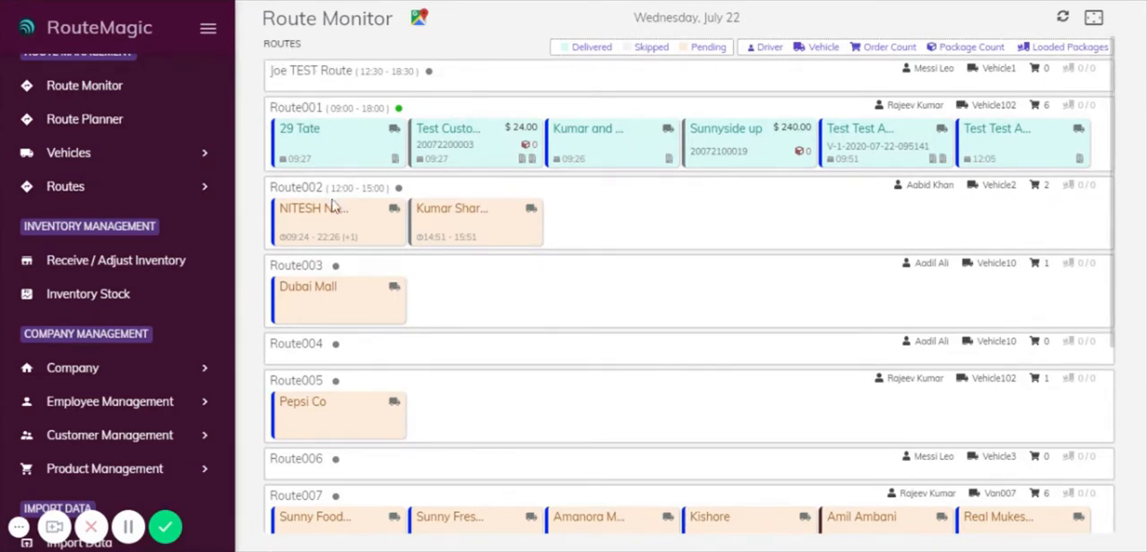
- Review the day's routes and view the details of Route001's Sunnyside up delivery and Route002's first scheduled van sale
scroll(417, 315, "down", 5)
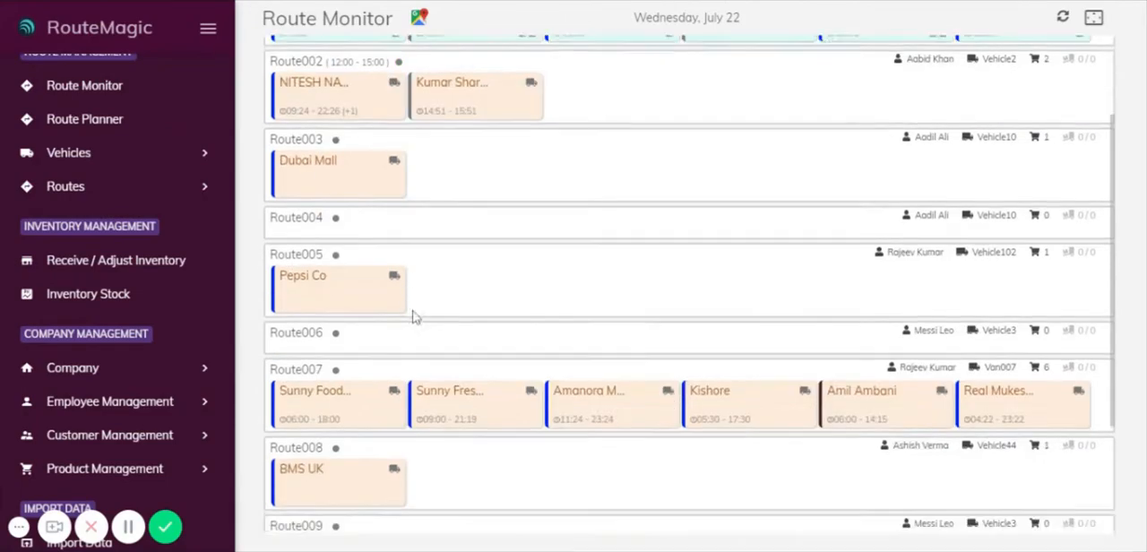
scroll(748, 297, "up", 1)
scroll(717, 294, "up", 3)
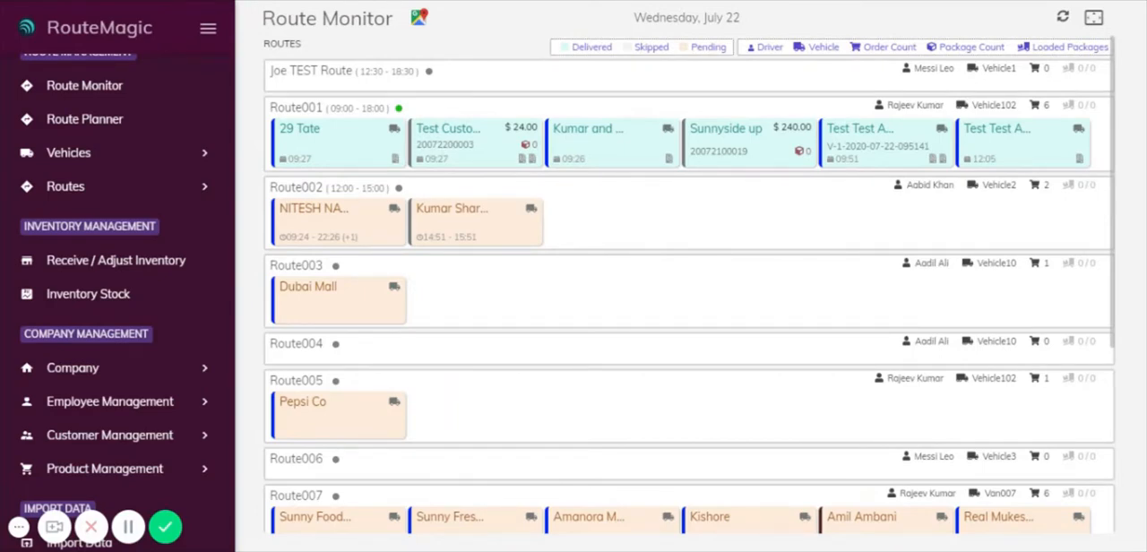
scroll(453, 345, "down", 3)
scroll(502, 345, "up", 3)
mouse_move(991, 114)
left_click(733, 139)
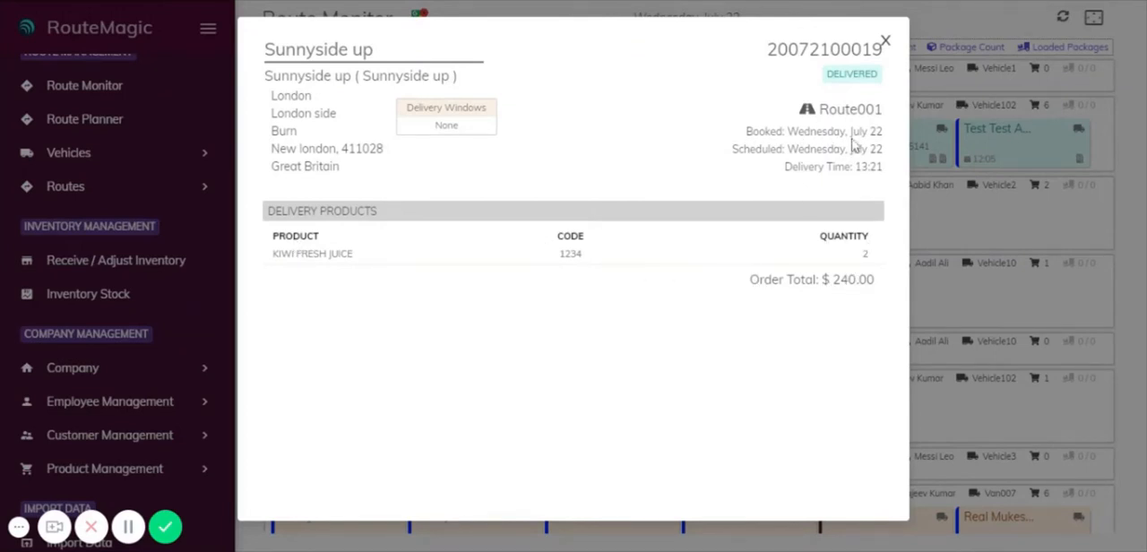
left_click(885, 42)
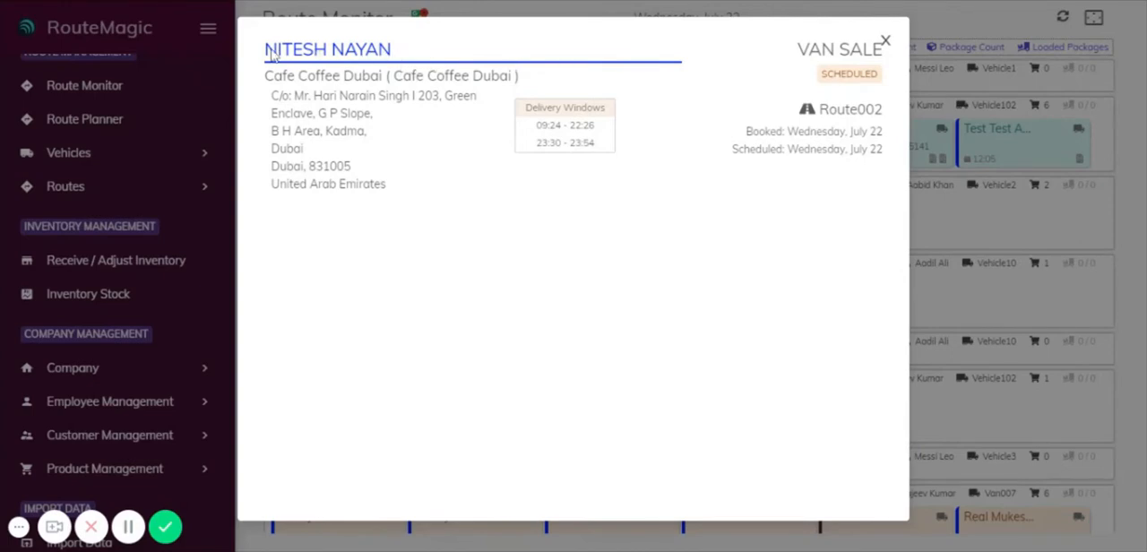
left_click(885, 45)
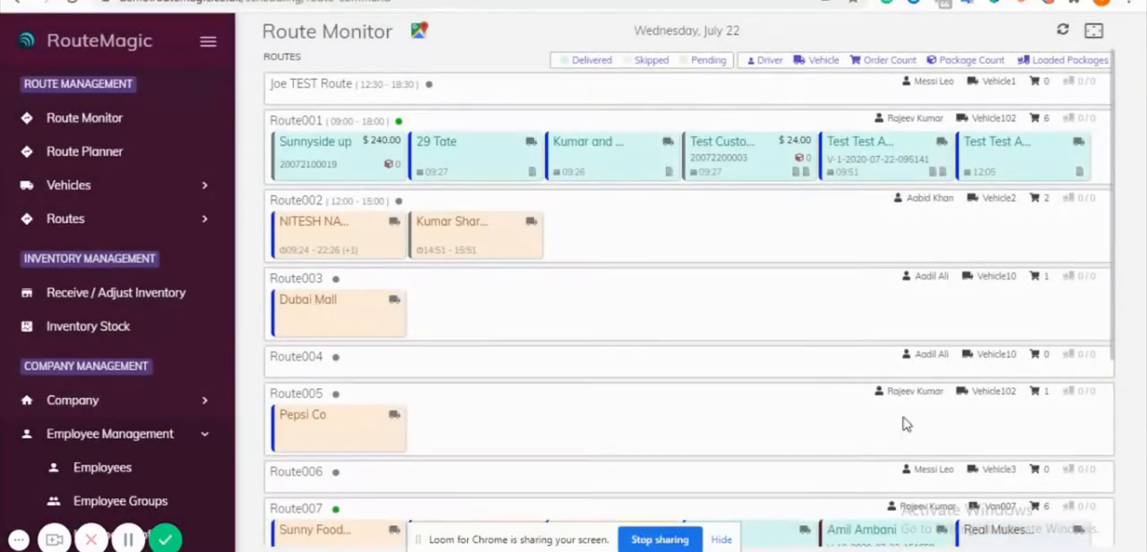
- Download the proof of delivery for Route001's Test Customer order and open the PDF
left_click(726, 161)
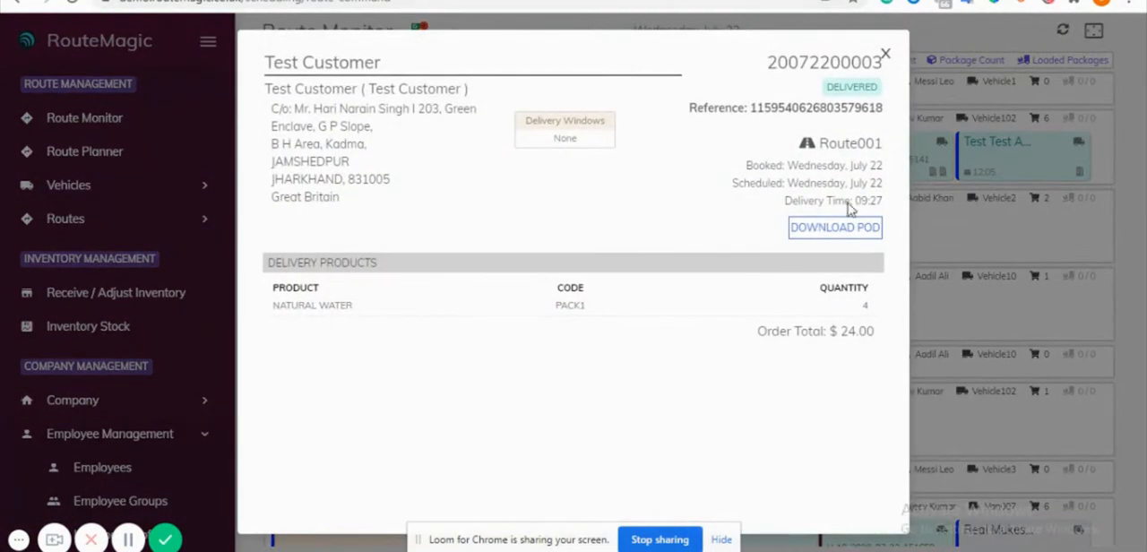
left_click(836, 229)
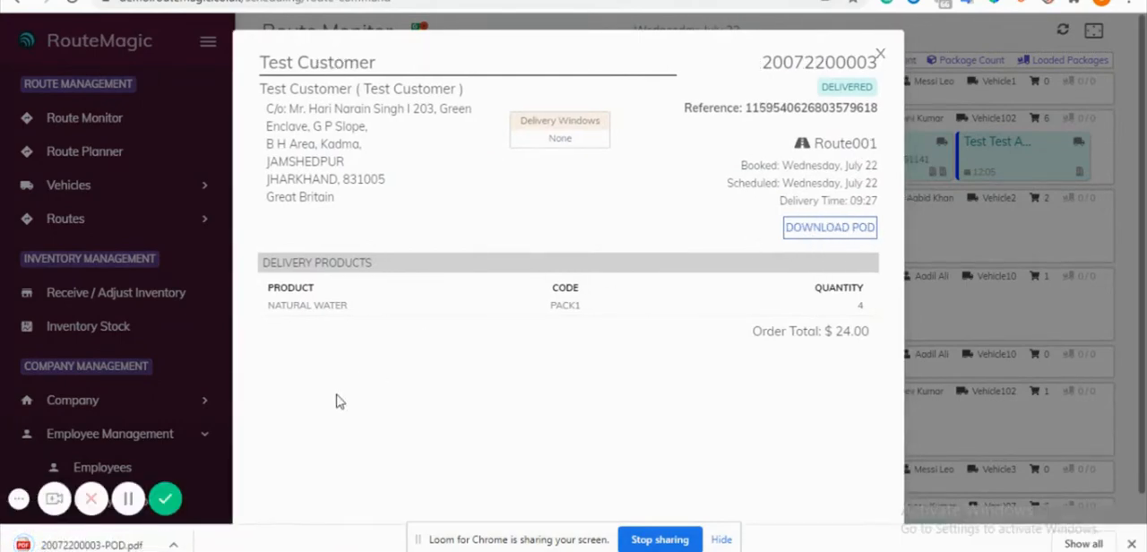
left_click(122, 545)
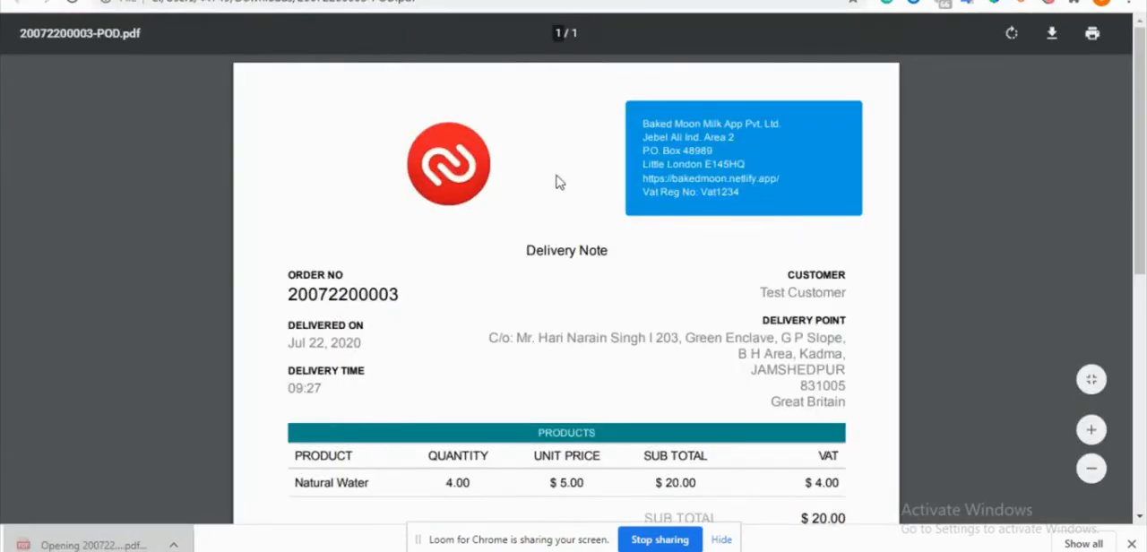
- Examine the delivery note from its order details down to the recipient's signature, and return to the Route Monitor
scroll(450, 256, "down", 2)
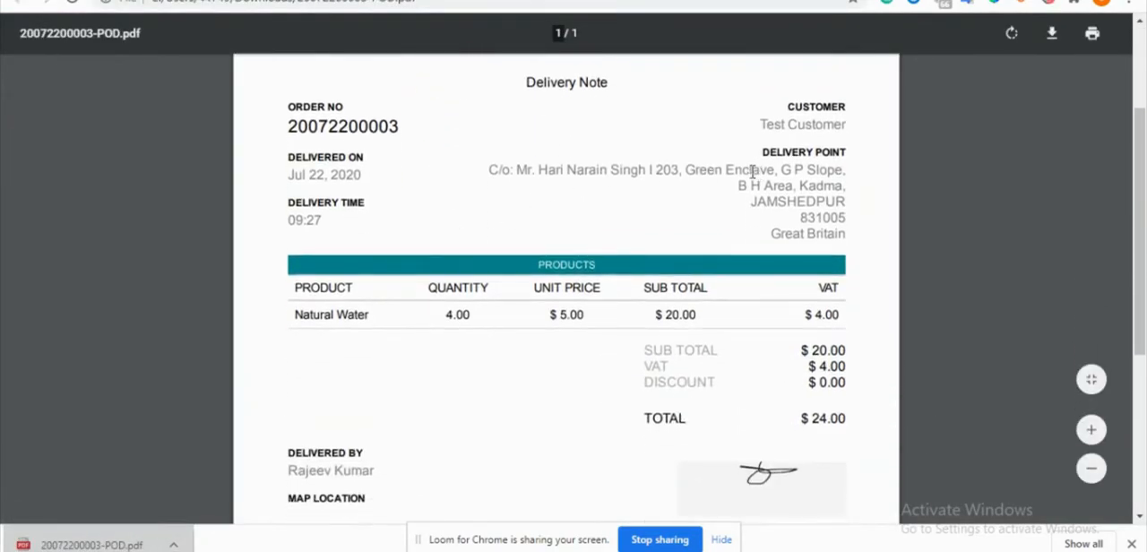
scroll(405, 162, "up", 2)
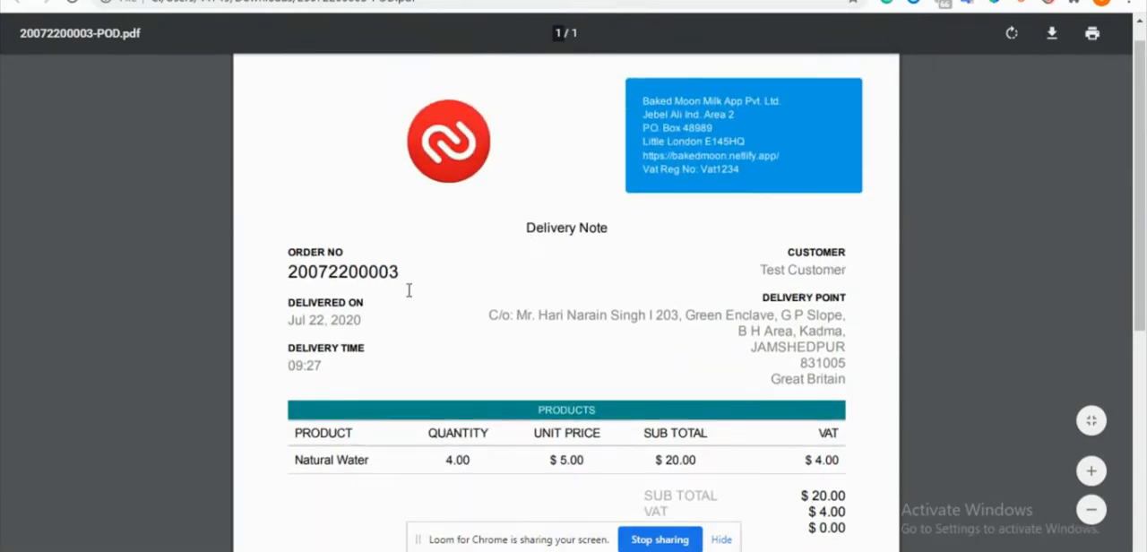
scroll(395, 293, "down", 2)
scroll(385, 360, "down", 2)
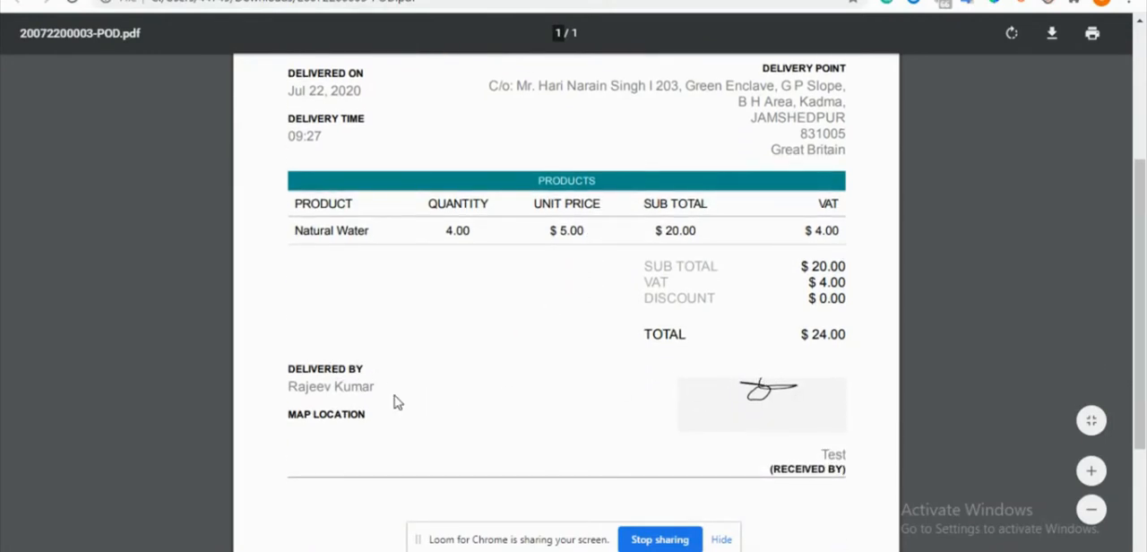
scroll(397, 402, "down", 4)
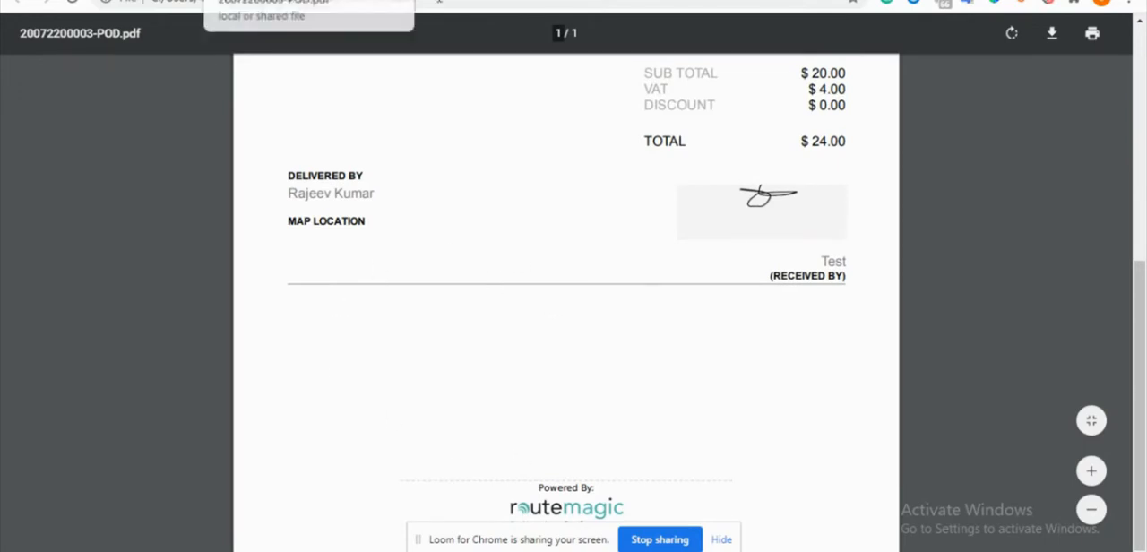
left_click(537, 0)
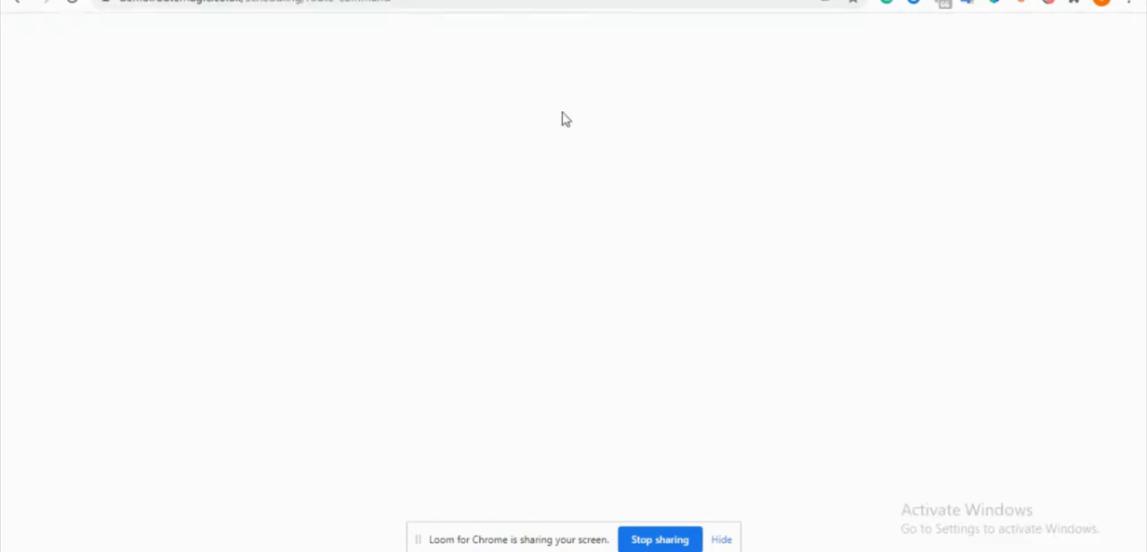
left_click(888, 54)
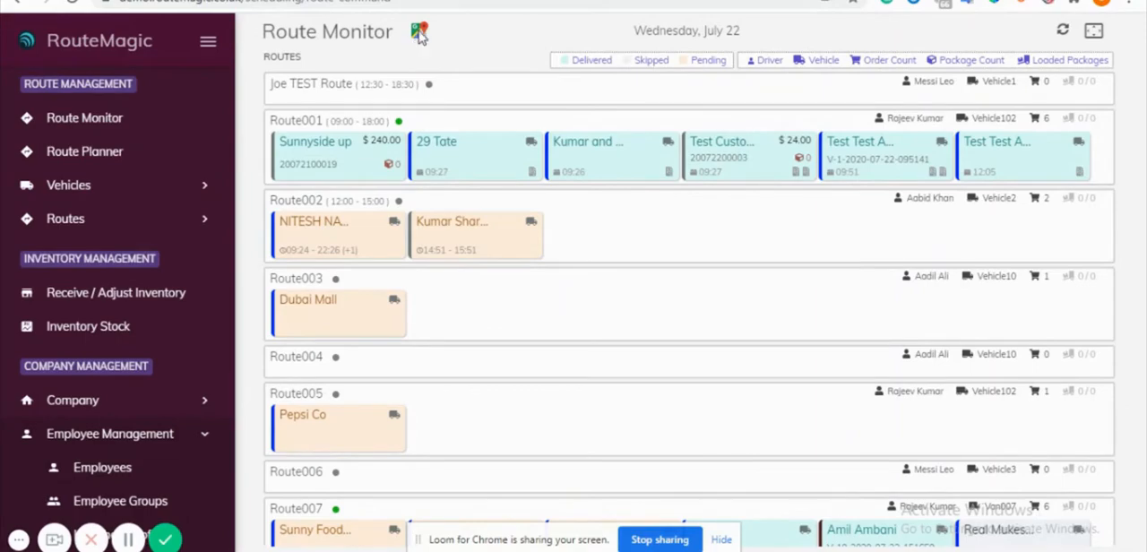
- View the current vehicle positions on the live routes map, zoomed out to the surrounding streets, and close the map
left_click(419, 33)
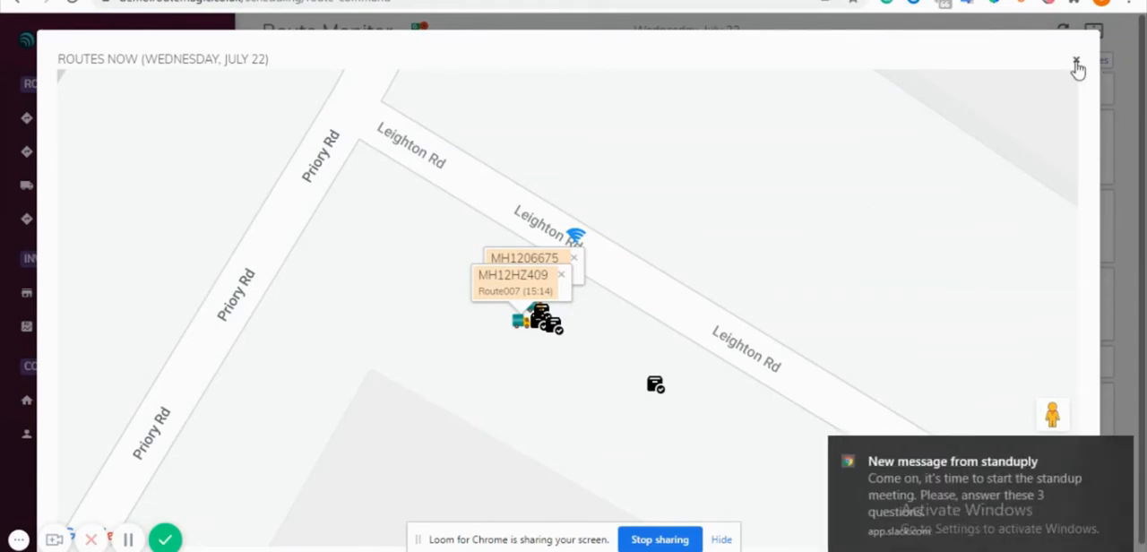
scroll(604, 356, "down", 3)
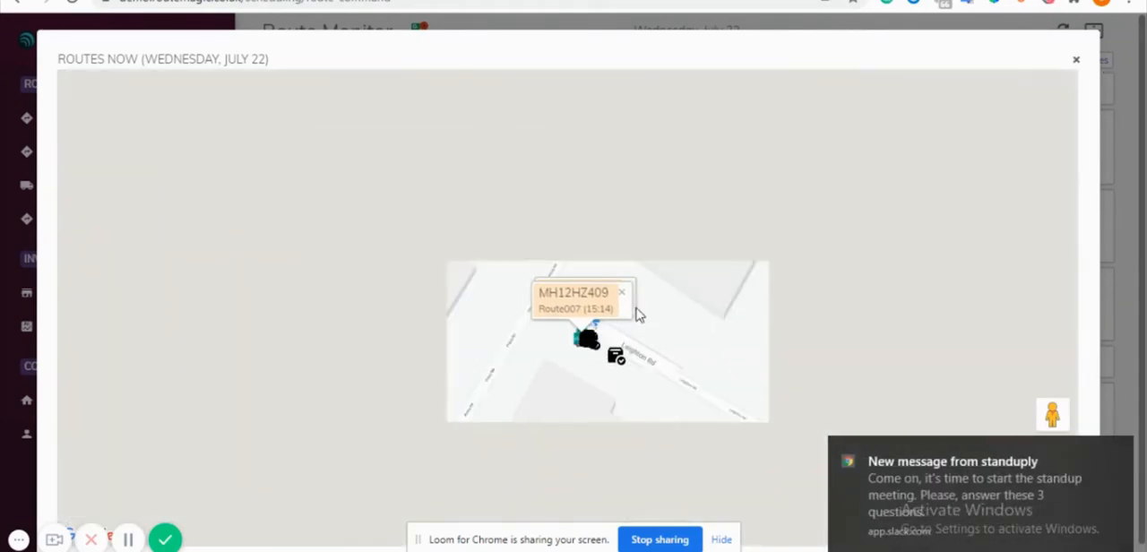
scroll(683, 300, "down", 3)
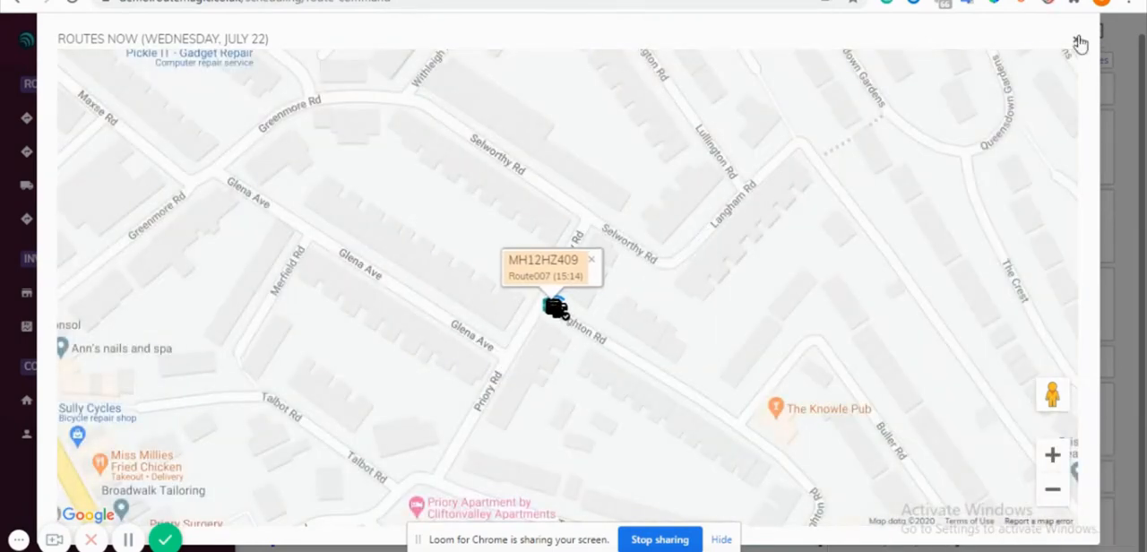
left_click(1078, 42)
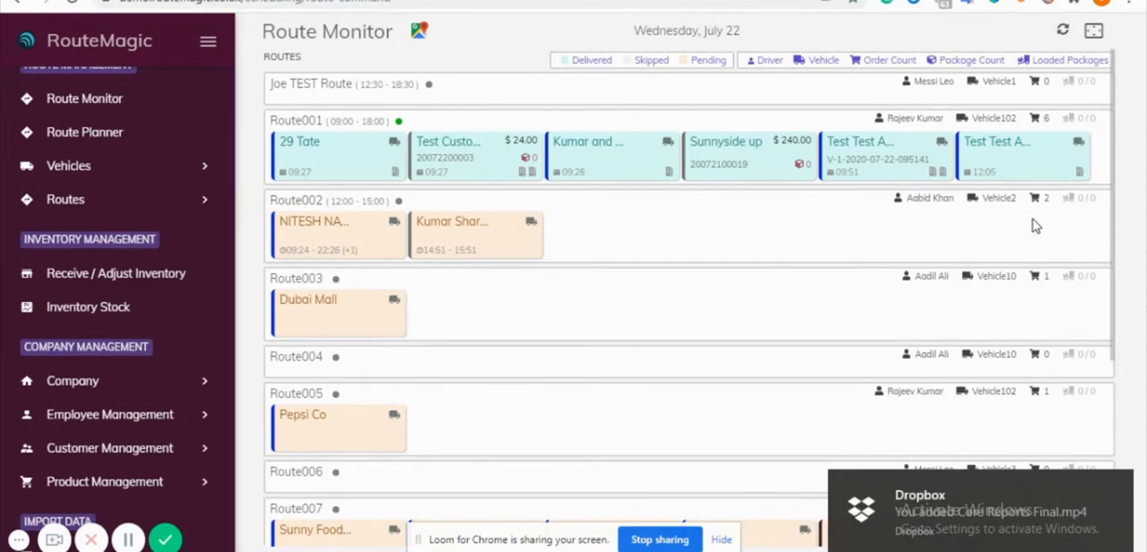
- Switch to the RouteMagic driver app, download today's Route007, and allow the app to access the device's location
scroll(877, 238, "down", 3)
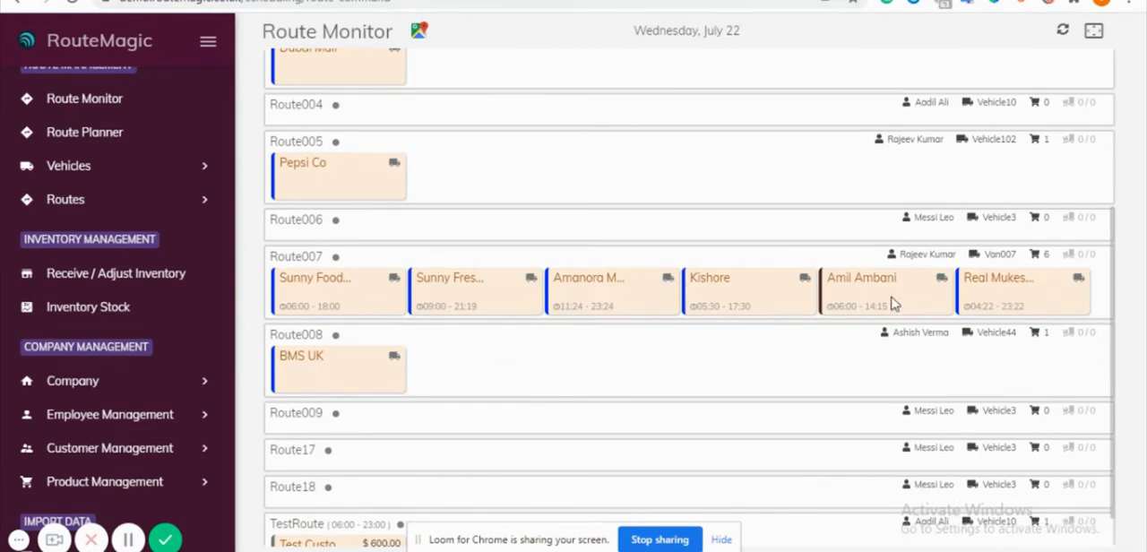
left_click(698, 550)
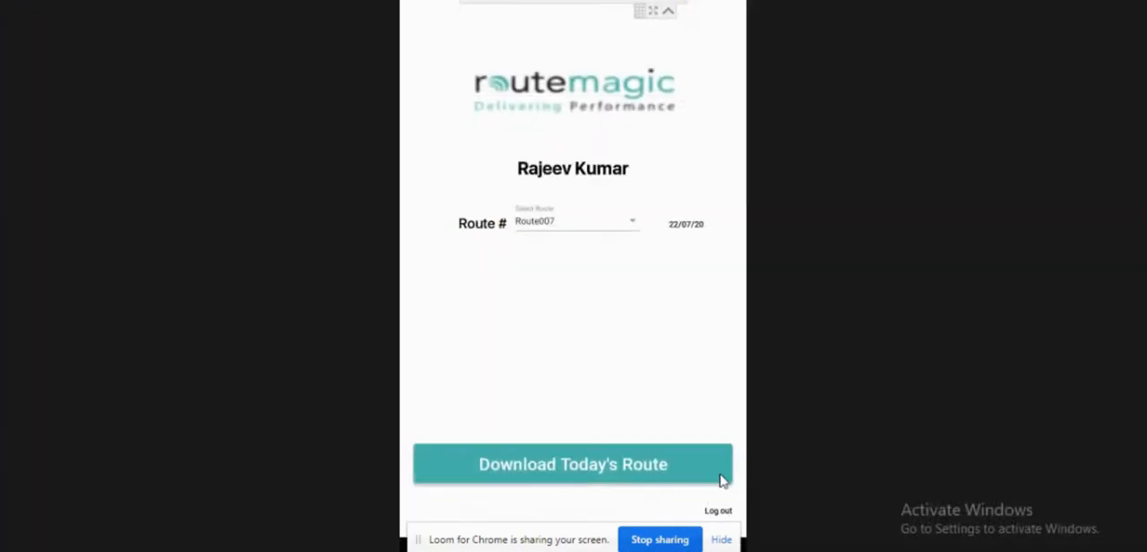
left_click(572, 225)
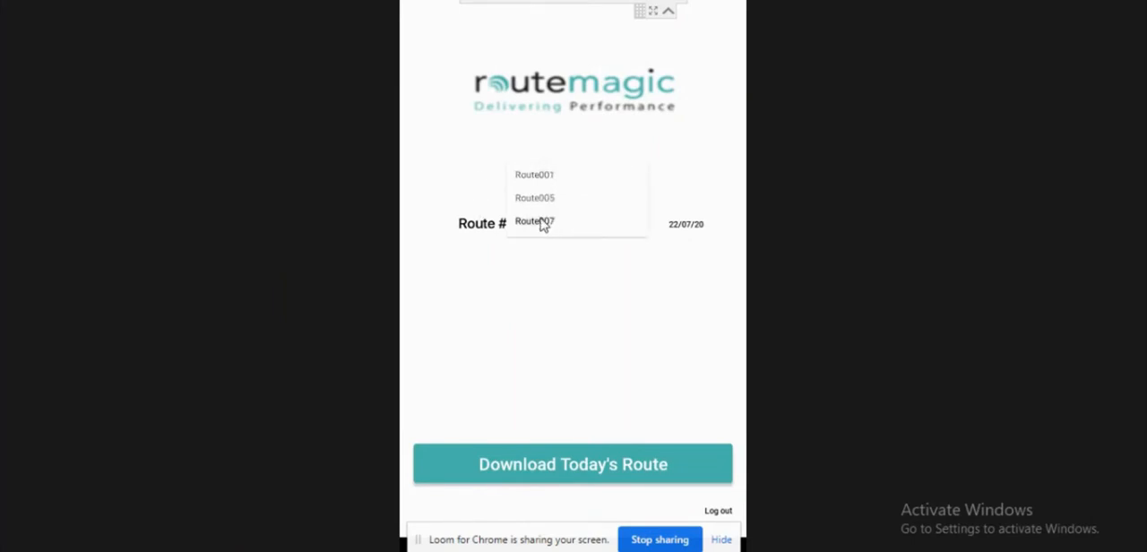
left_click(543, 223)
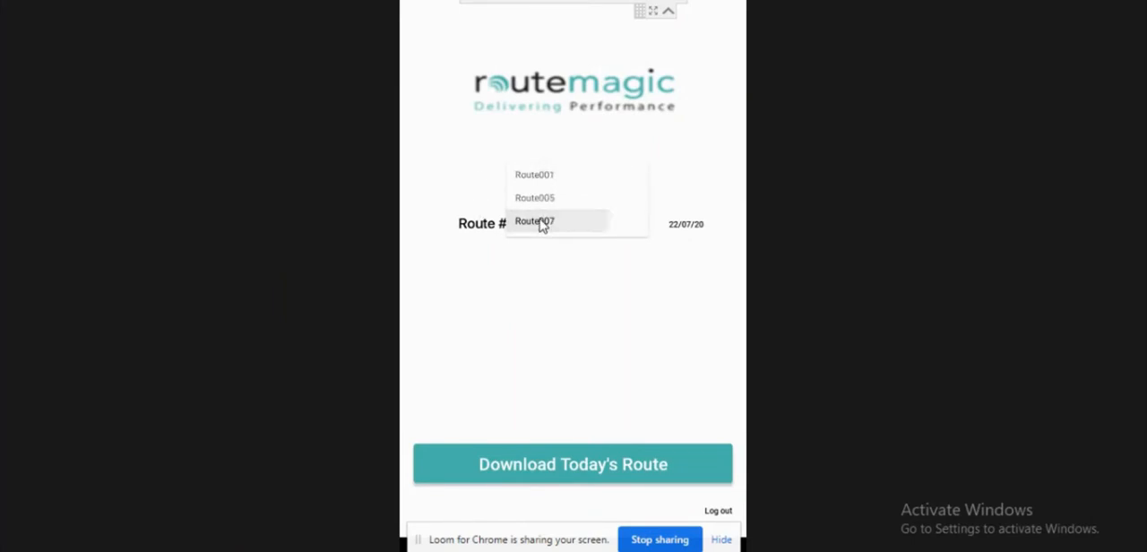
left_click(574, 466)
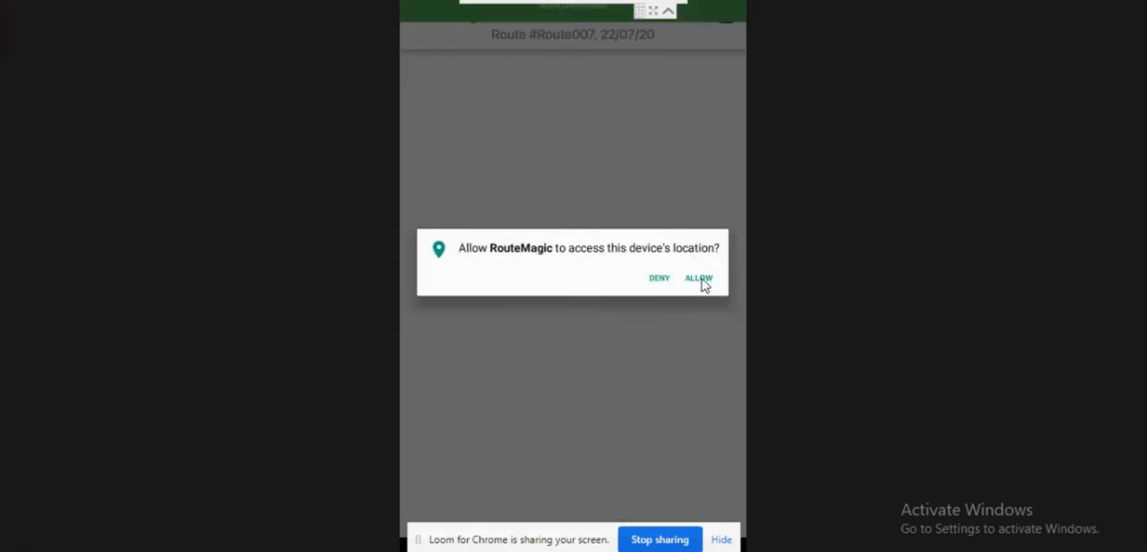
left_click(702, 281)
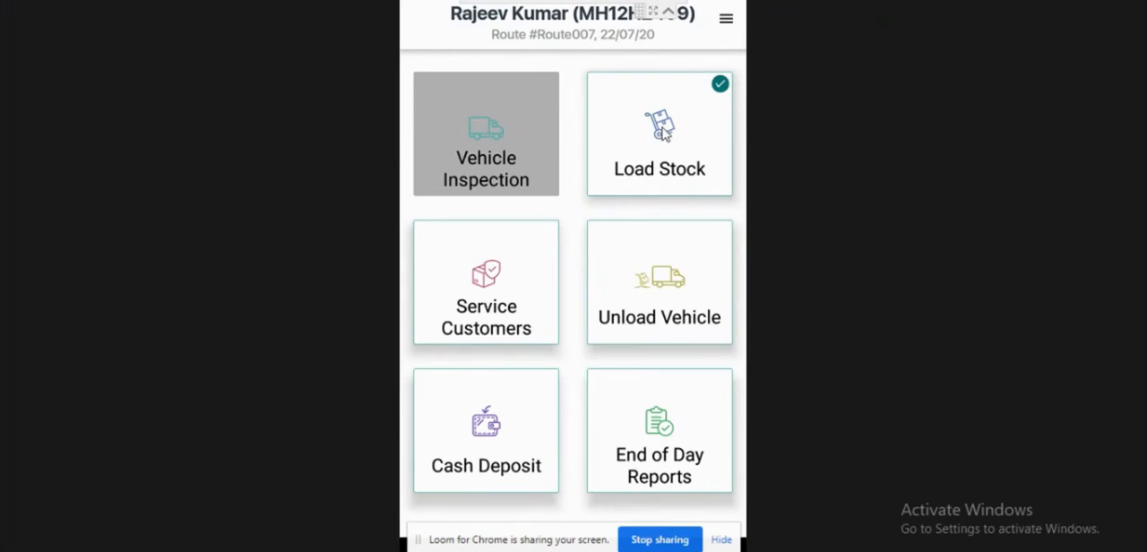
- Start servicing the first customer on Route007, passing the driver message and skipping van sales and returns
left_click(495, 275)
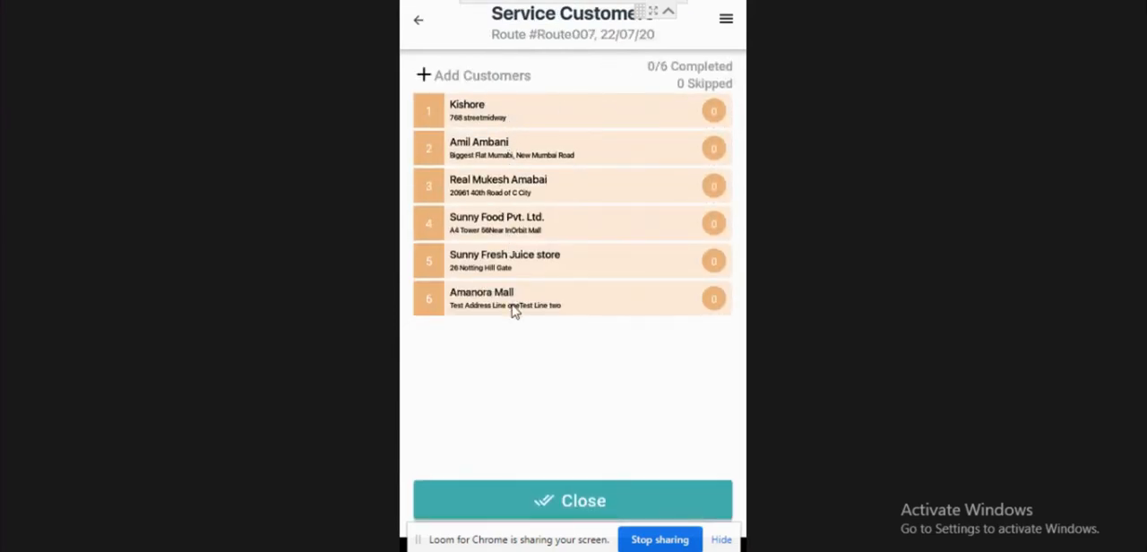
left_click(491, 116)
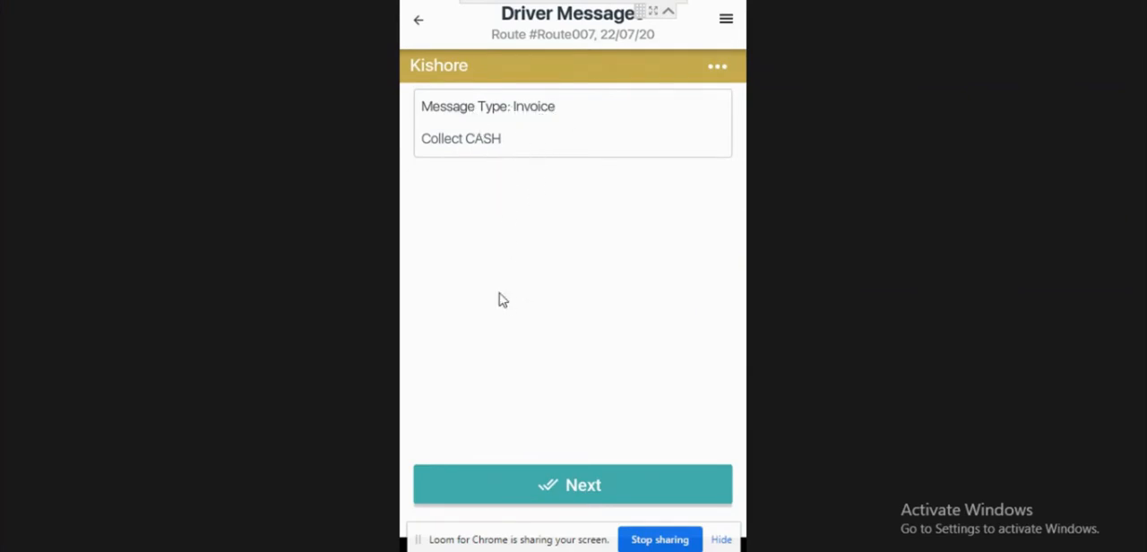
left_click(584, 495)
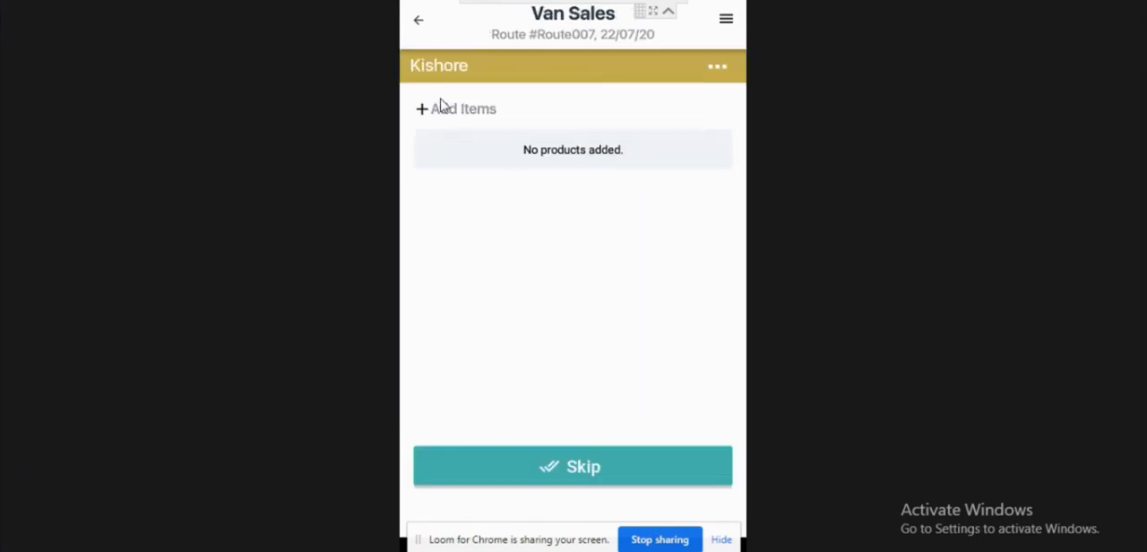
left_click(582, 472)
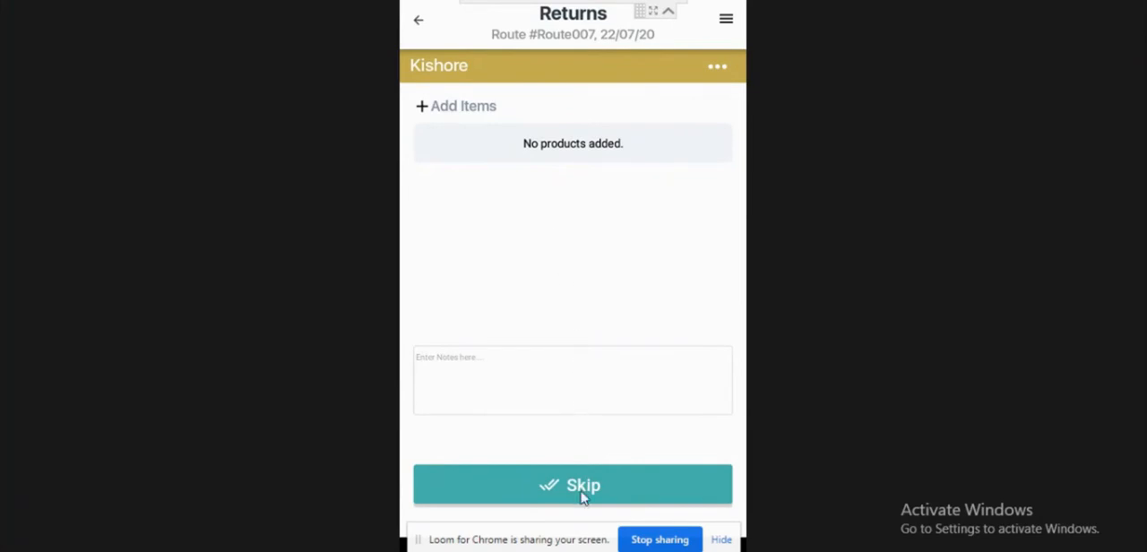
left_click(580, 495)
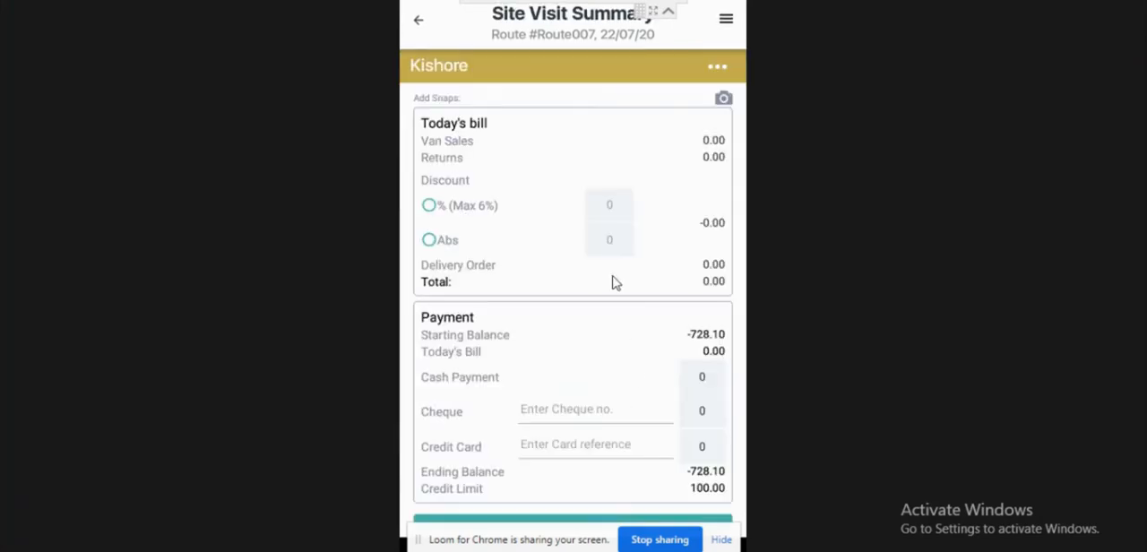
- Check the payment section of the site visit summary, and open its camera, allowing RouteMagic to take pictures and record video
scroll(553, 268, "down", 1)
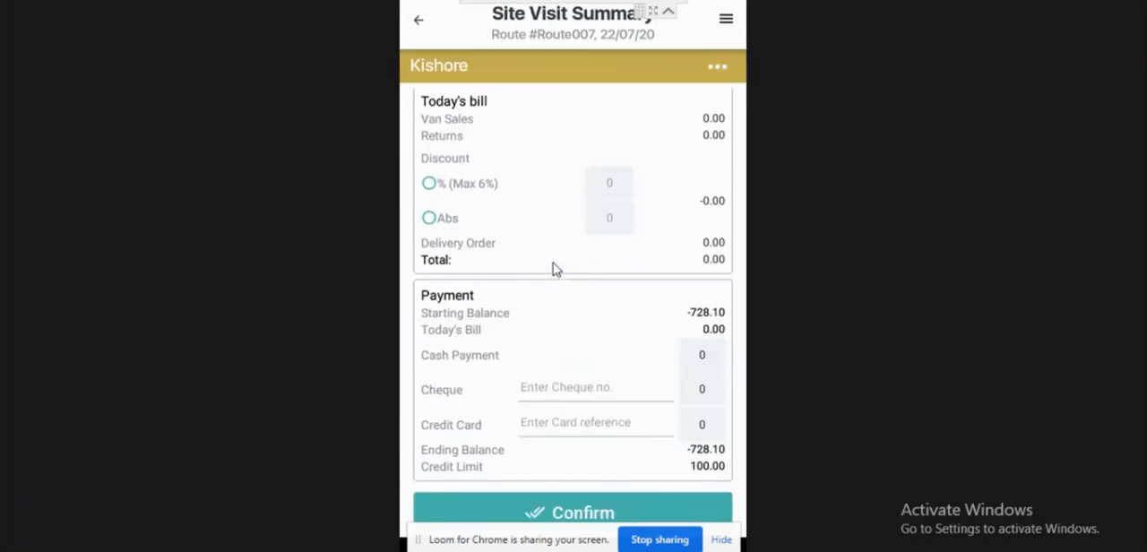
left_click(573, 386)
scroll(594, 509, "down", 2)
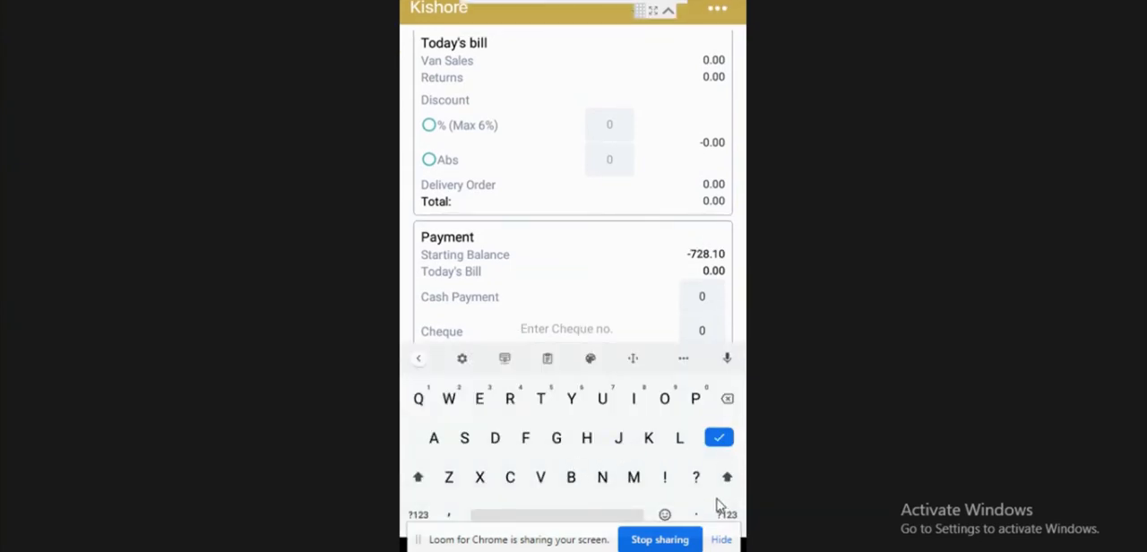
left_click(664, 229)
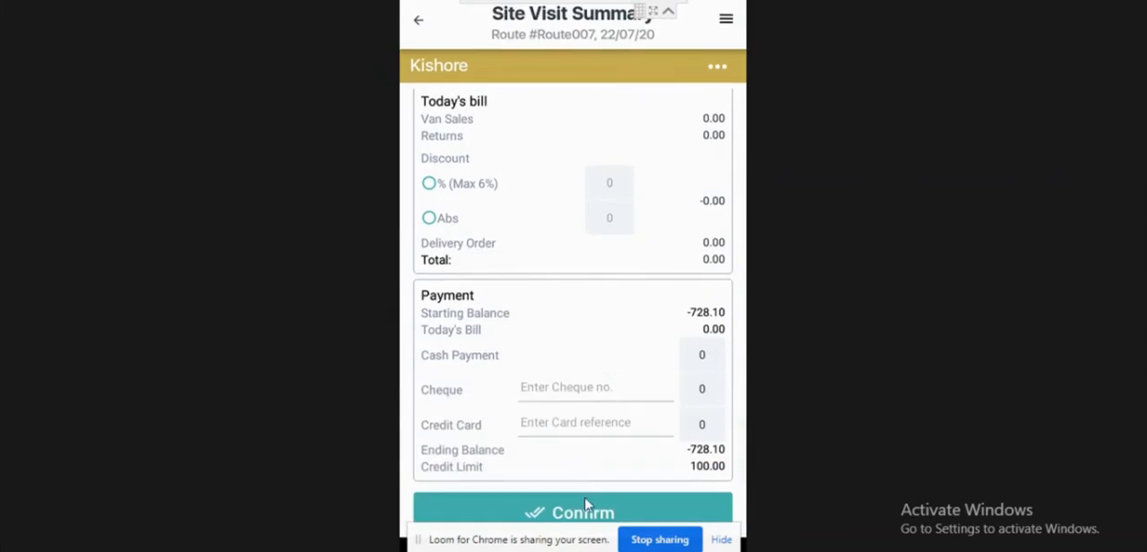
left_click(584, 514)
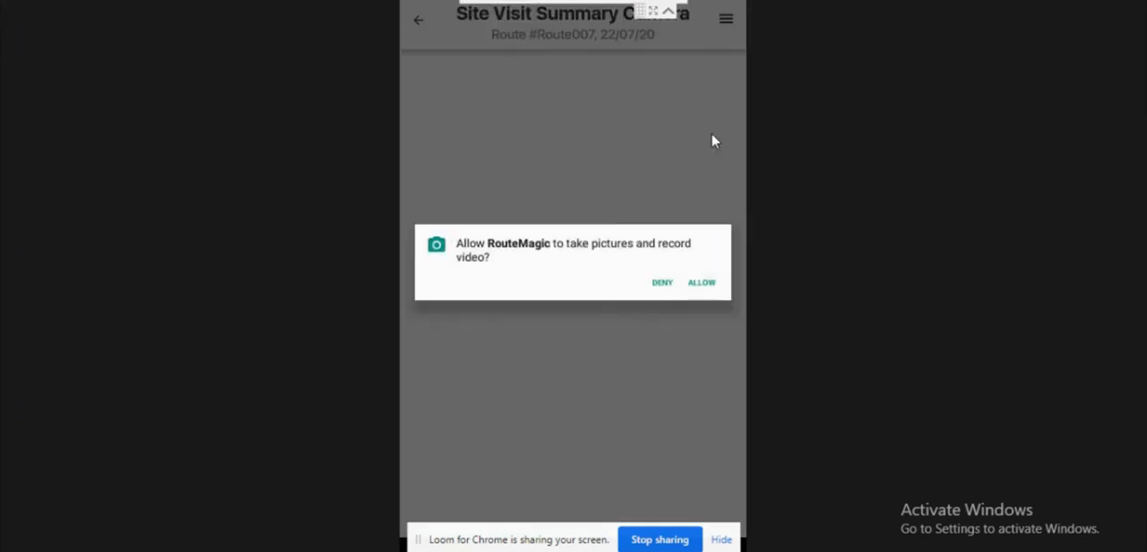
left_click(704, 282)
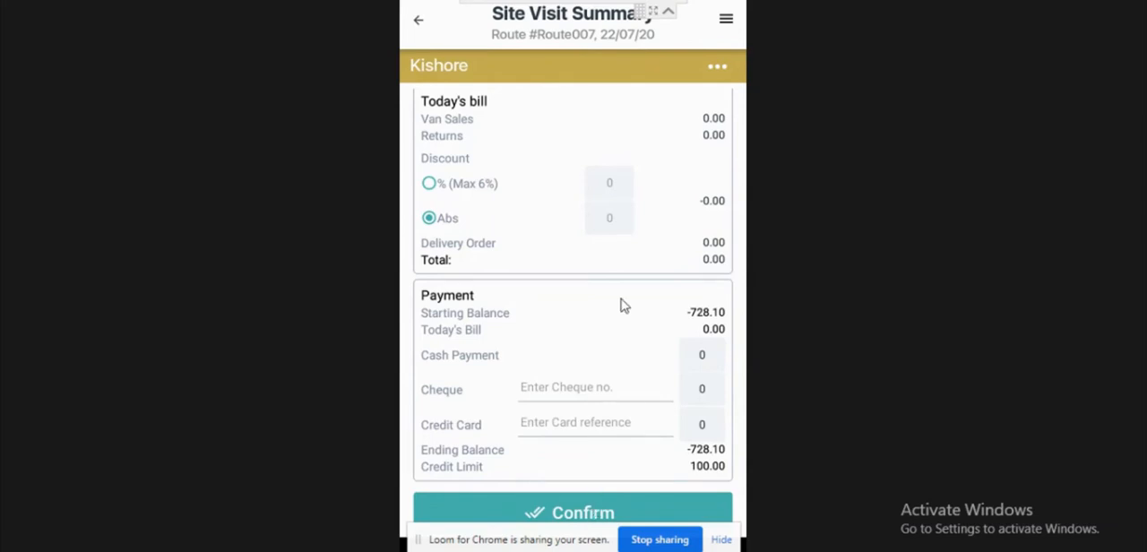
- Confirm the site visit summary and complete the first customer's end-of-visit survey with Alarm Set, Shutters Closed and Chilled Goods Put Away ticked
left_click(592, 515)
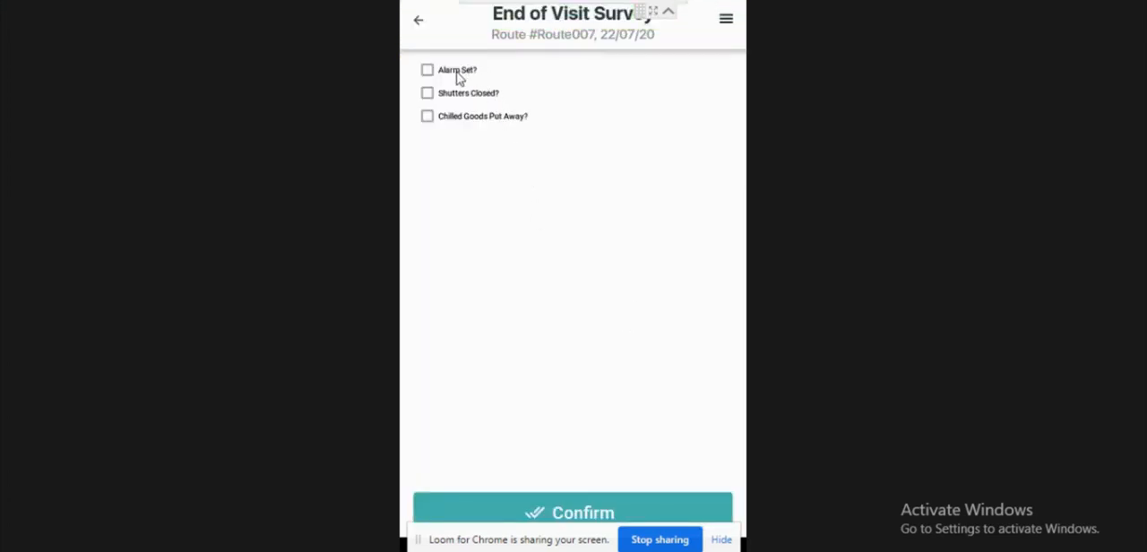
left_click(458, 77)
left_click(469, 94)
left_click(481, 117)
left_click(627, 509)
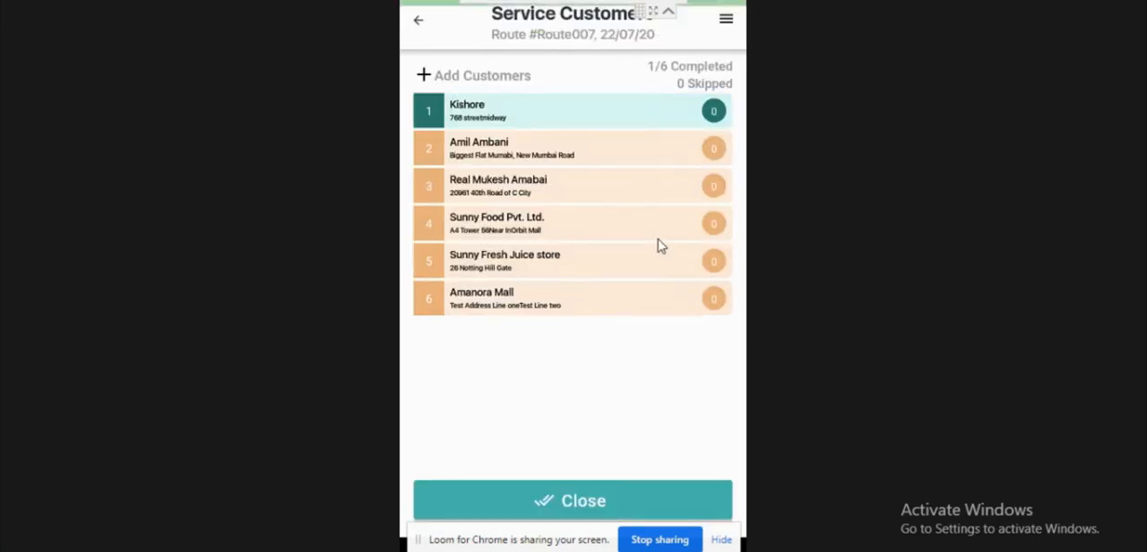
left_click(582, 152)
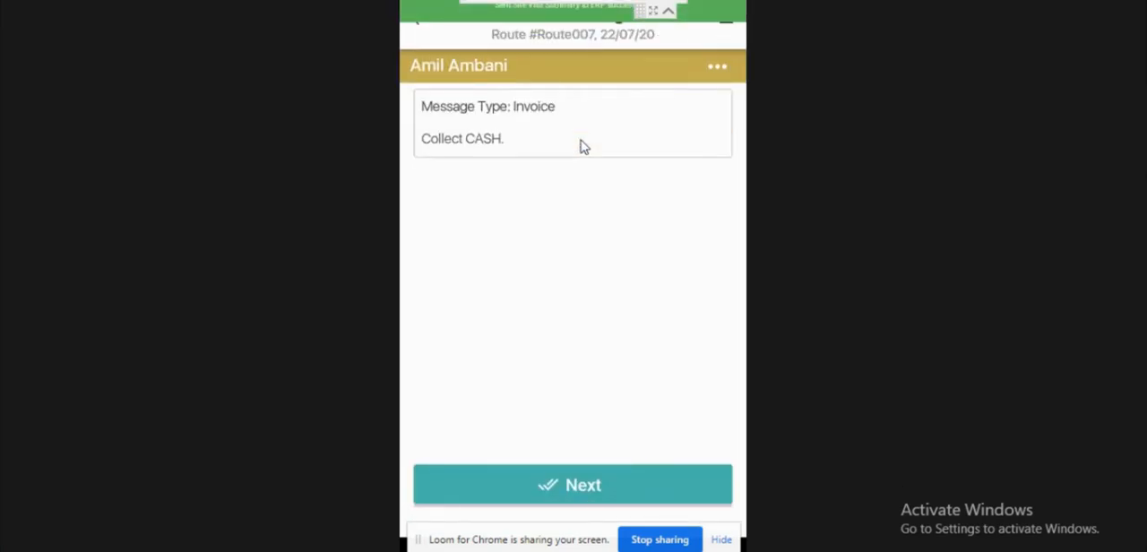
left_click(597, 487)
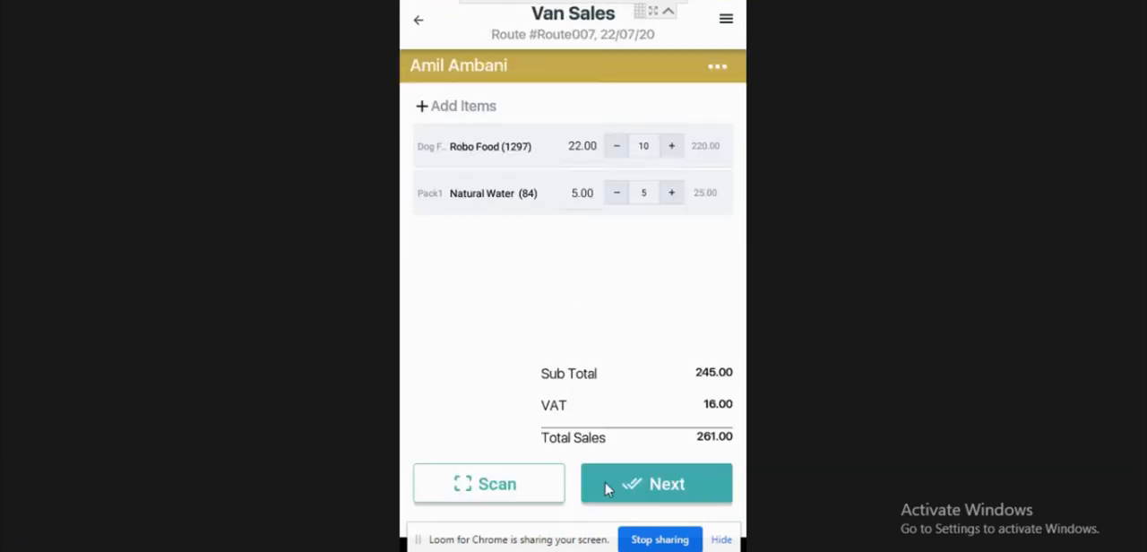
left_click(422, 21)
left_click(421, 21)
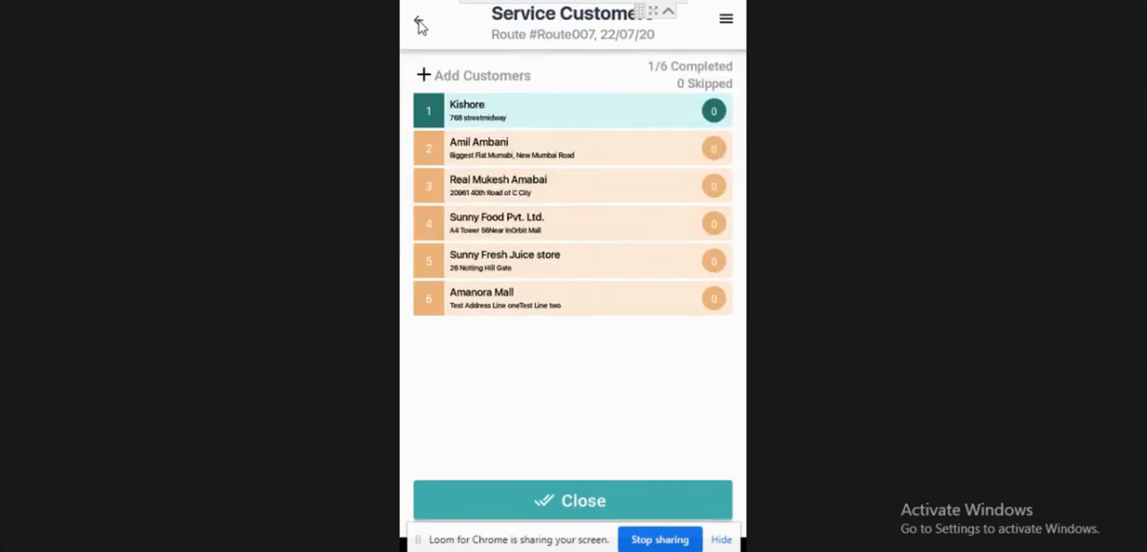
left_click(422, 25)
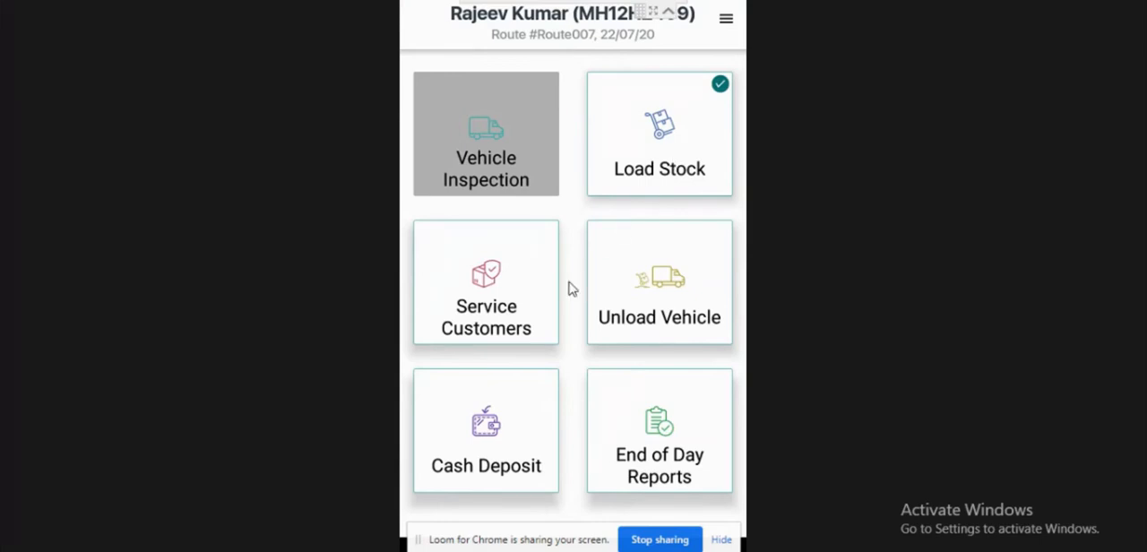
- Service the second customer, passing the driver message and accepting 10 Robo Food, 5 Natural Water, no returns and 1 Kumar Bar deposit item
left_click(498, 267)
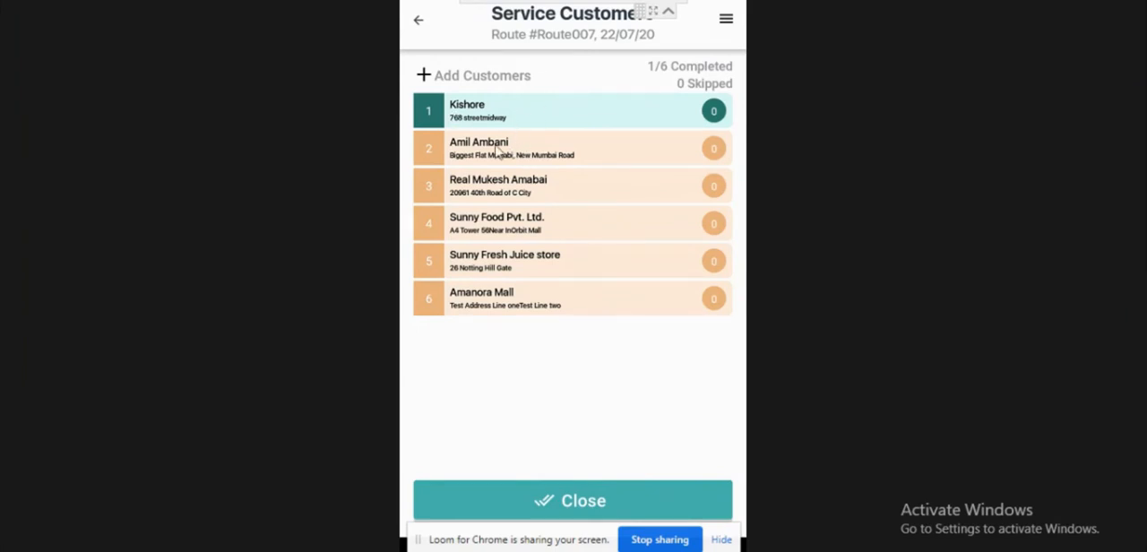
left_click(535, 156)
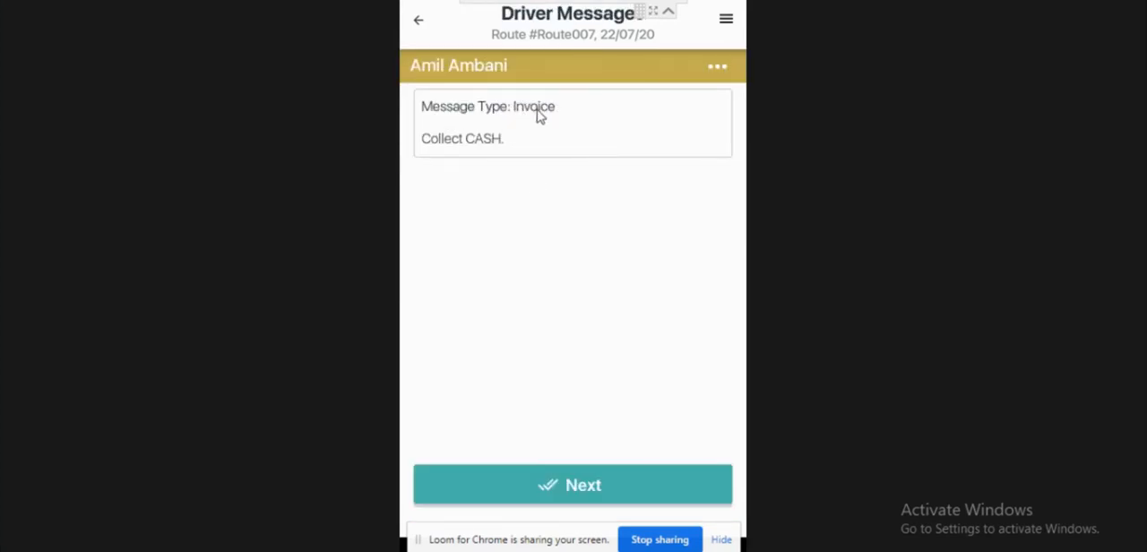
left_click(582, 485)
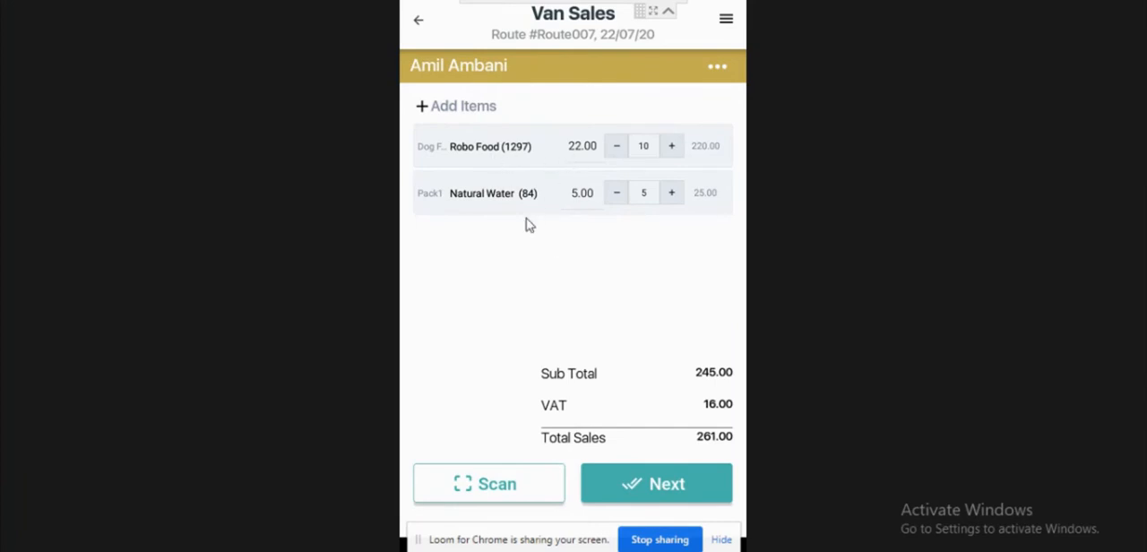
left_click(652, 484)
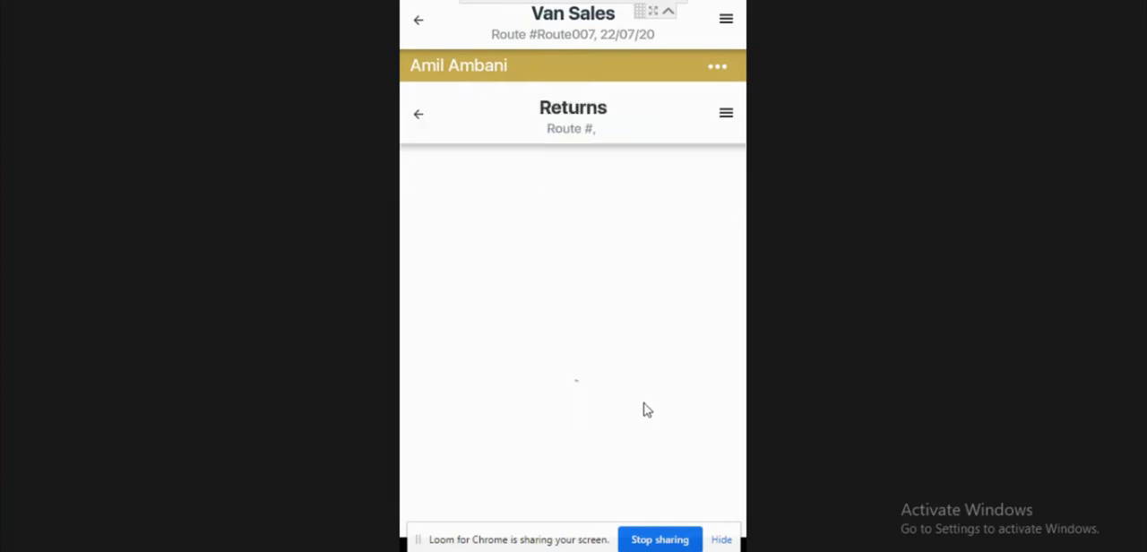
left_click(595, 489)
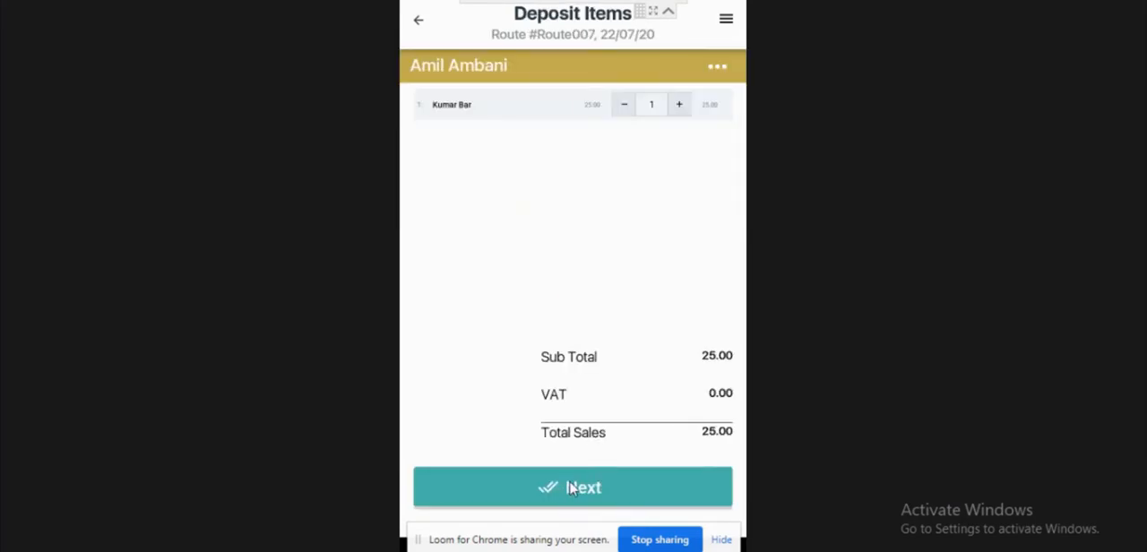
left_click(572, 488)
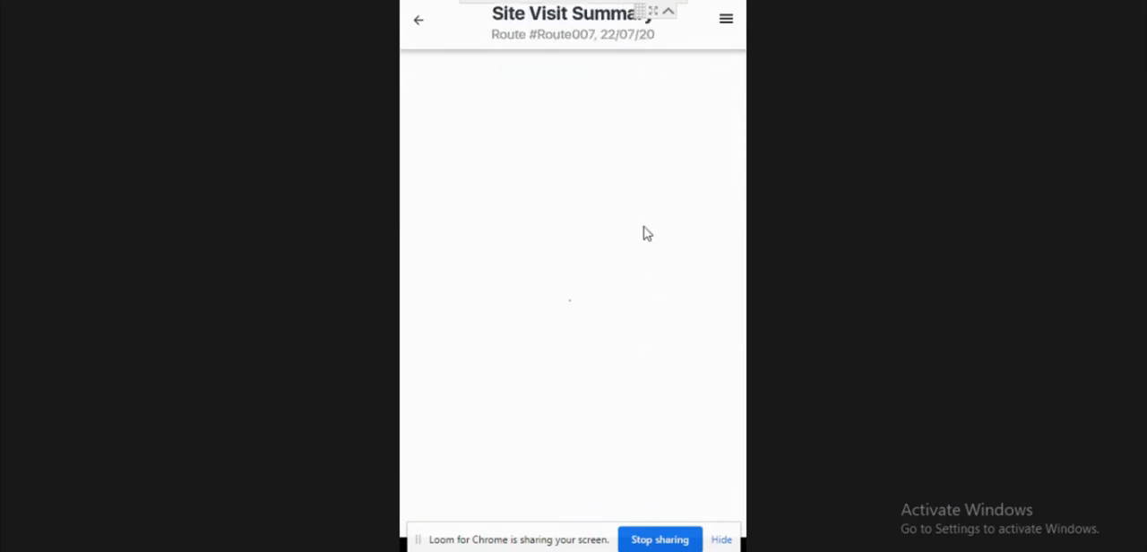
- Choose the percentage discount type for today's bill in the site visit summary
scroll(604, 182, "down", 2)
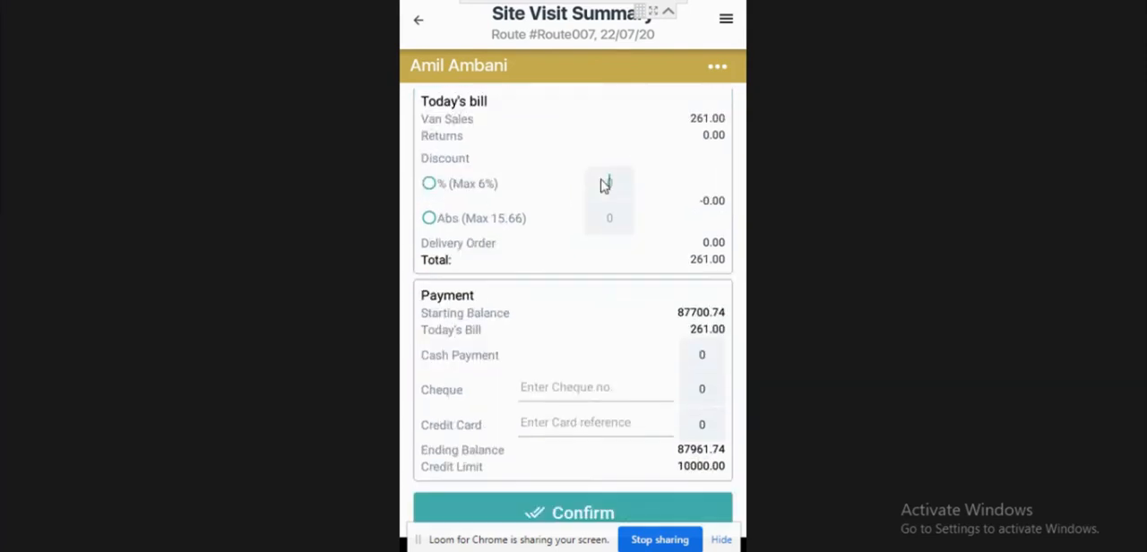
left_click(607, 183)
left_click(729, 290)
- Add a camera snap to the second customer's site visit summary and confirm the visit
scroll(740, 346, "up", 1)
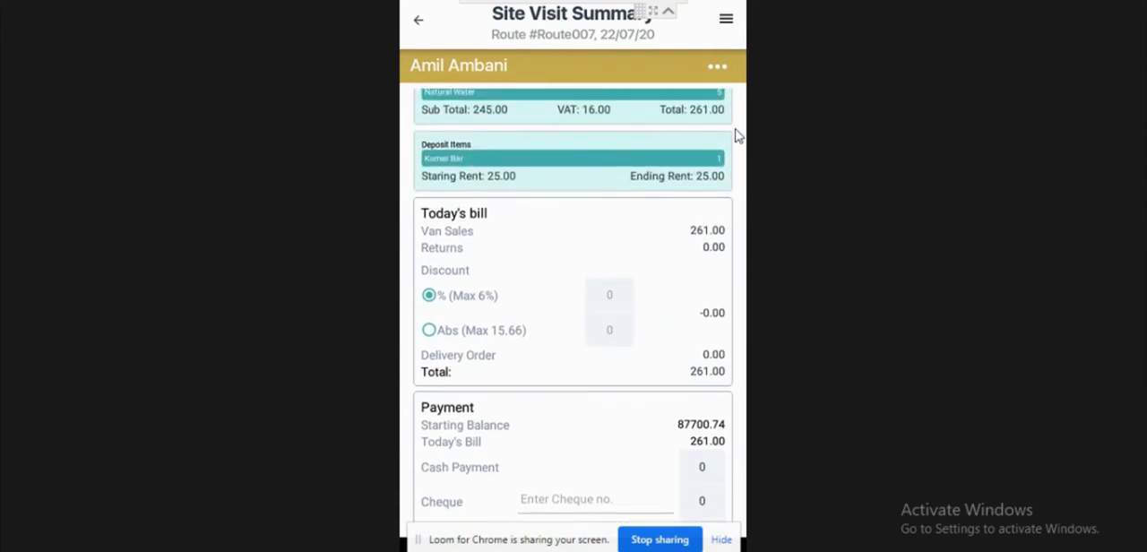
scroll(737, 134, "up", 1)
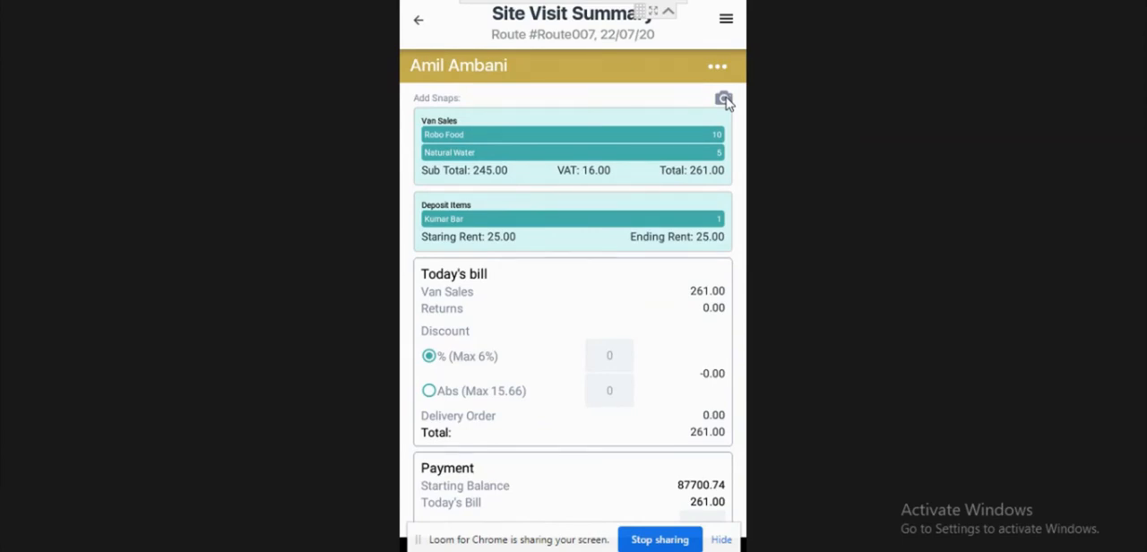
left_click(723, 99)
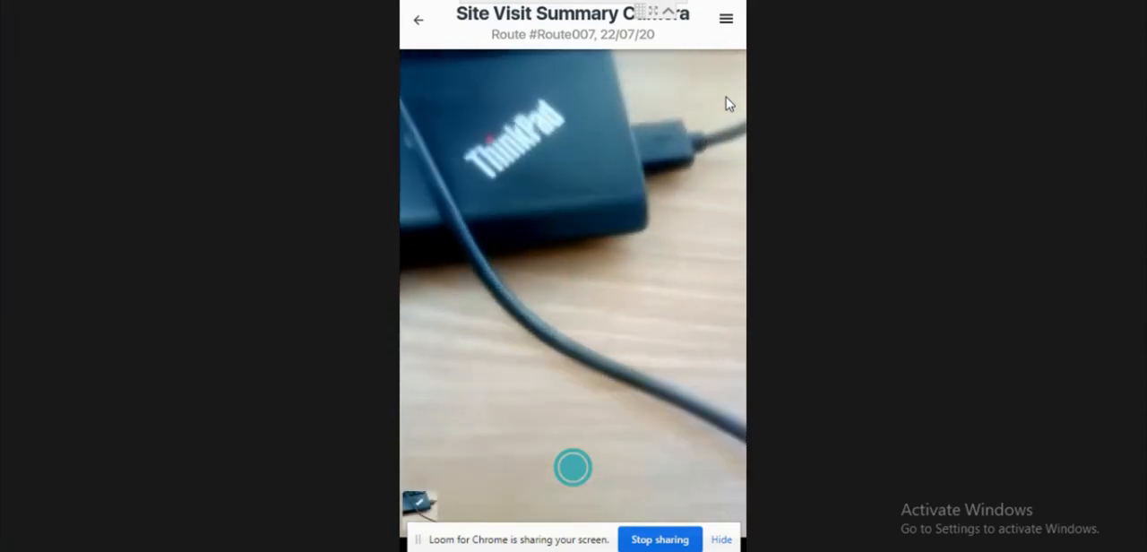
left_click(728, 104)
scroll(728, 103, "down", 2)
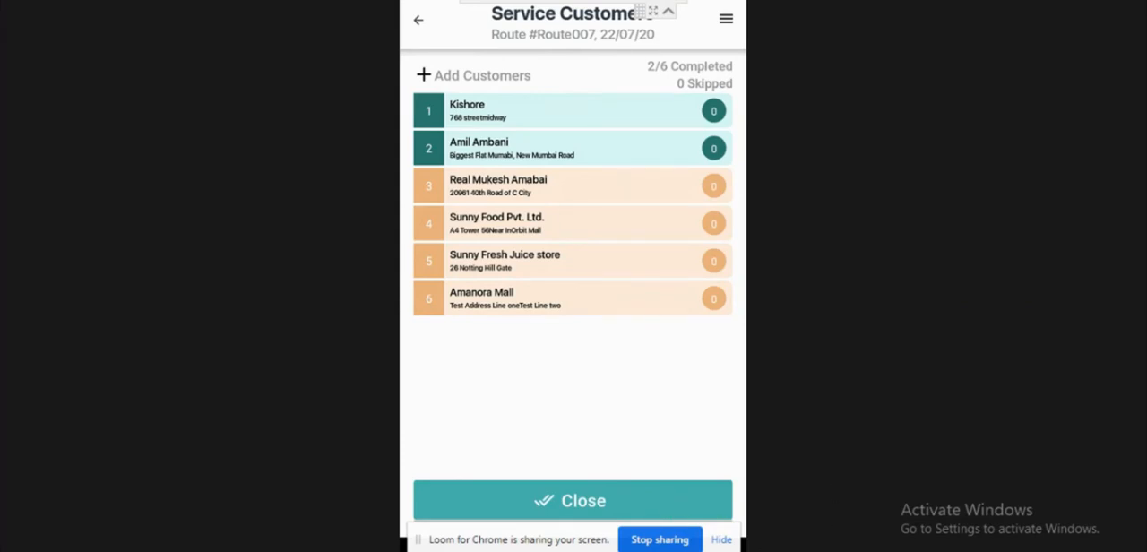
- Close the driver app's customer list, switch to the RouteMagic web portal and refresh the Route Monitor
left_click(672, 502)
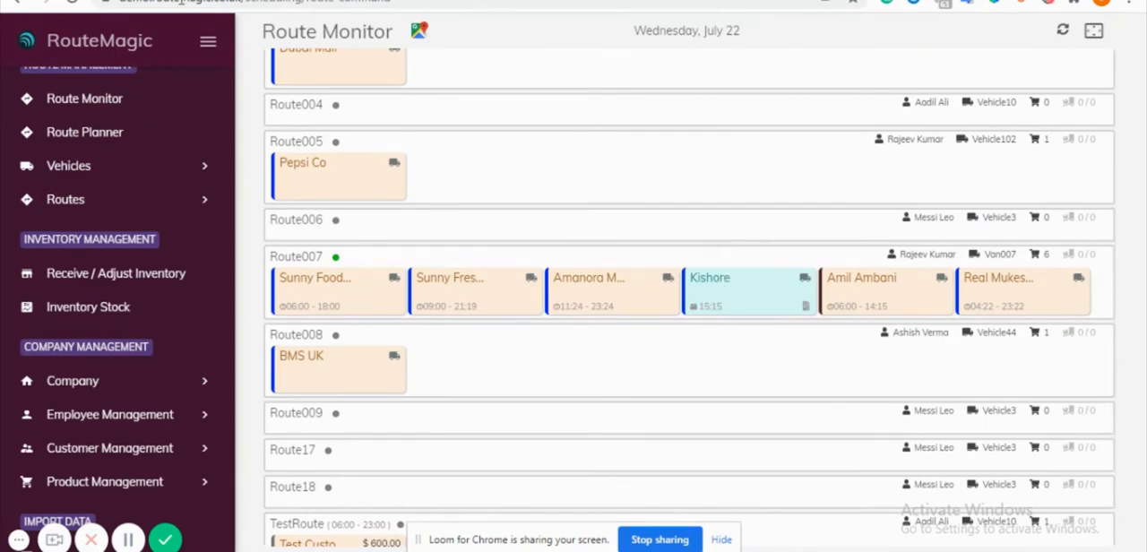
left_click(1062, 34)
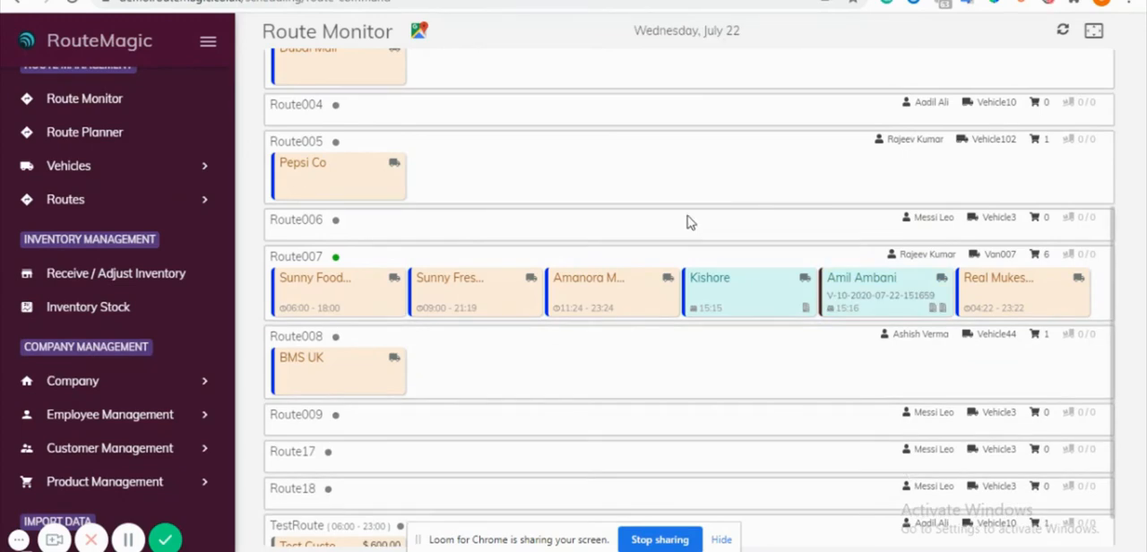
- Open the newly serviced customer's order on Route007, download its POD and open the PDF
left_click(874, 289)
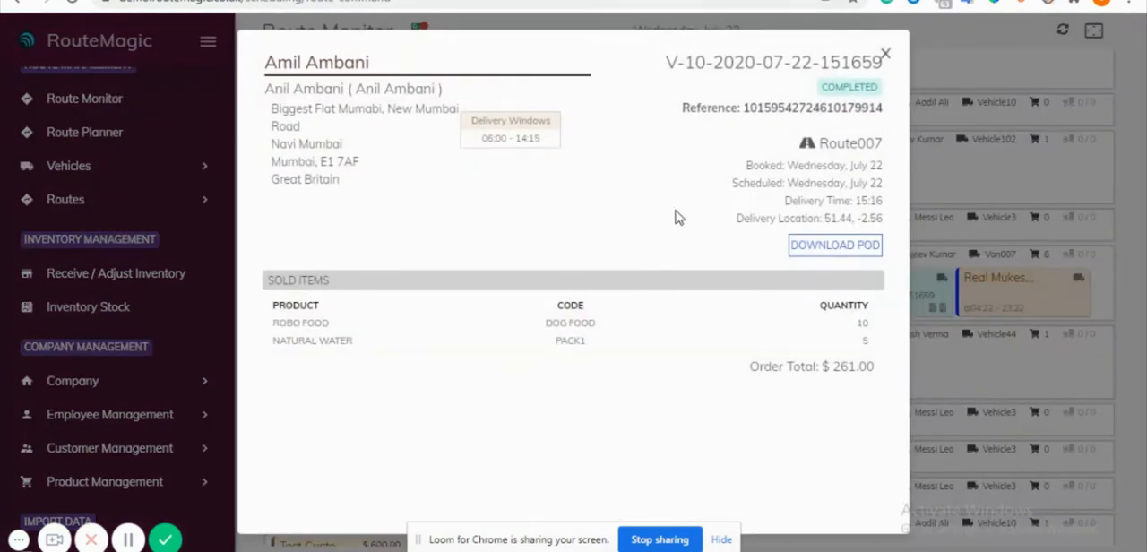
left_click(819, 259)
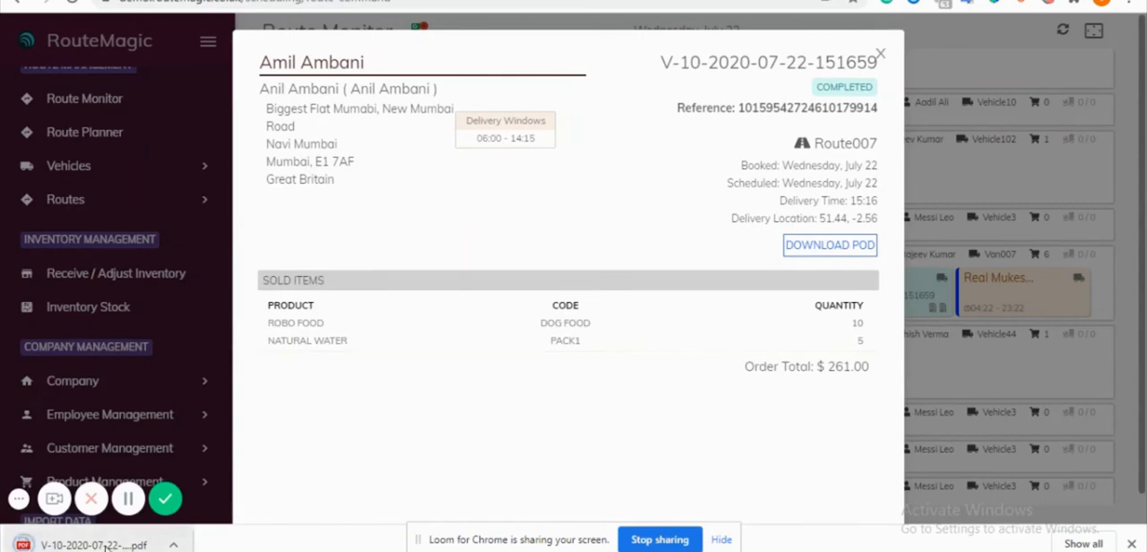
left_click(106, 545)
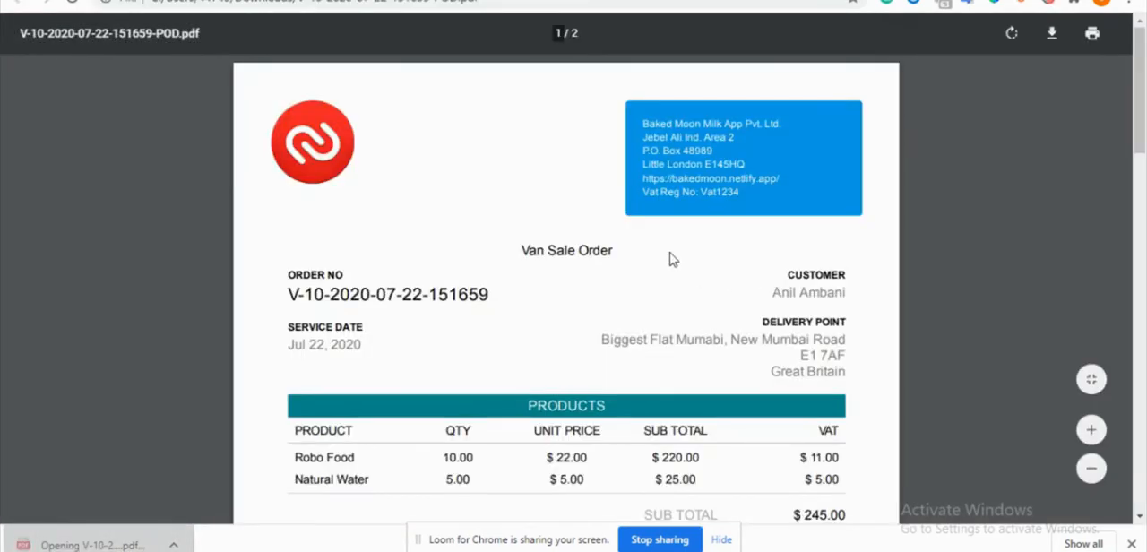
- Review the POD's van sale order and attached photo, and close the PDF and the order details
scroll(673, 259, "down", 5)
scroll(673, 259, "up", 4)
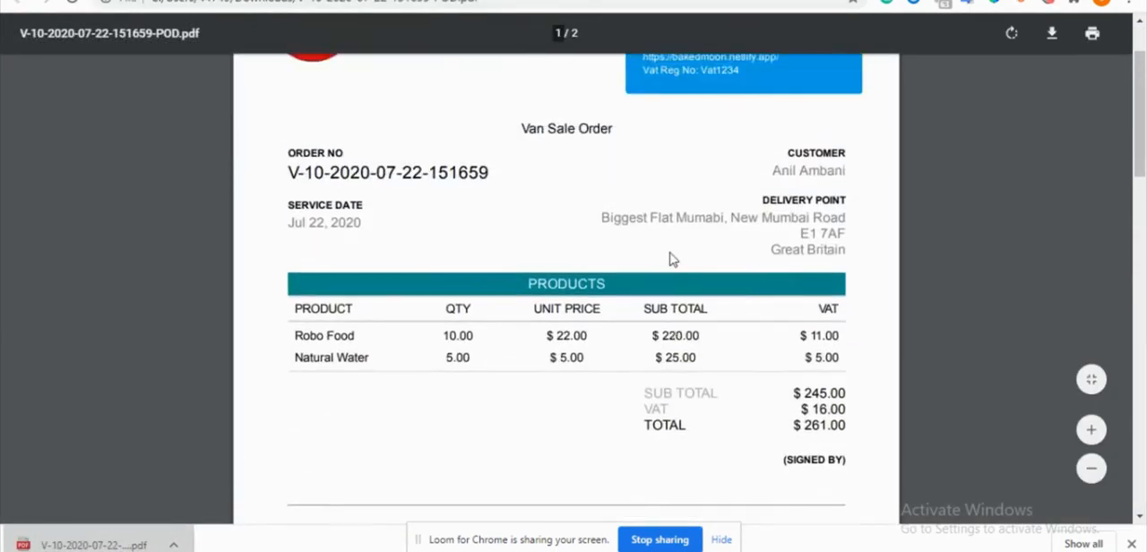
scroll(672, 259, "down", 9)
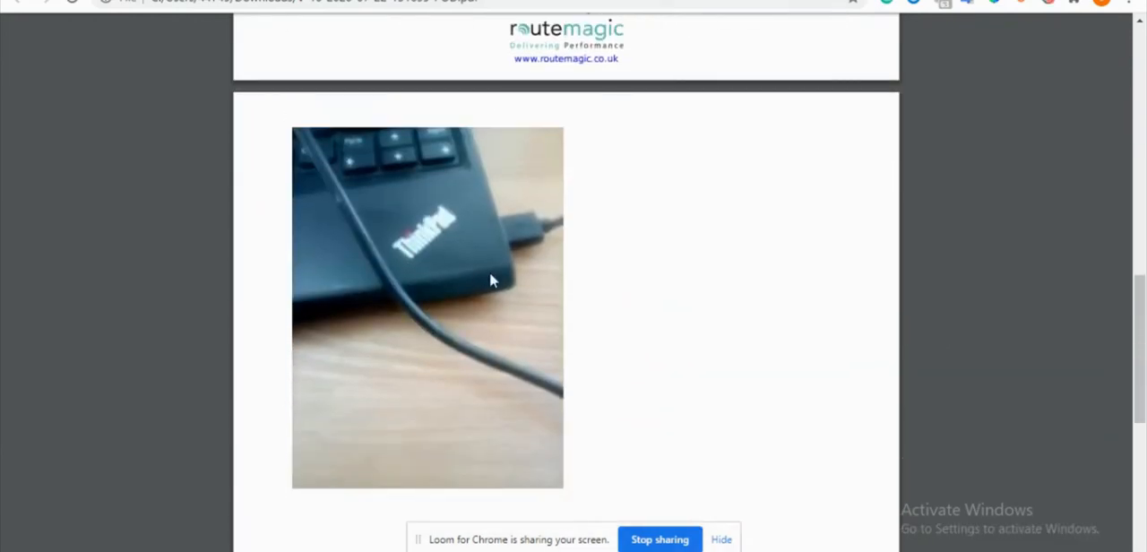
scroll(768, 191, "up", 9)
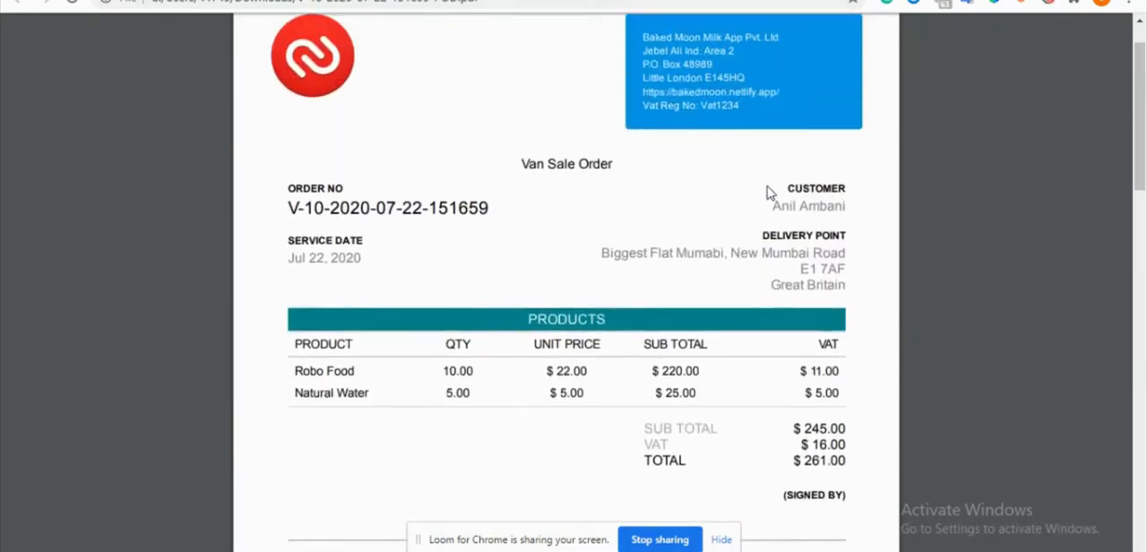
scroll(768, 192, "down", 2)
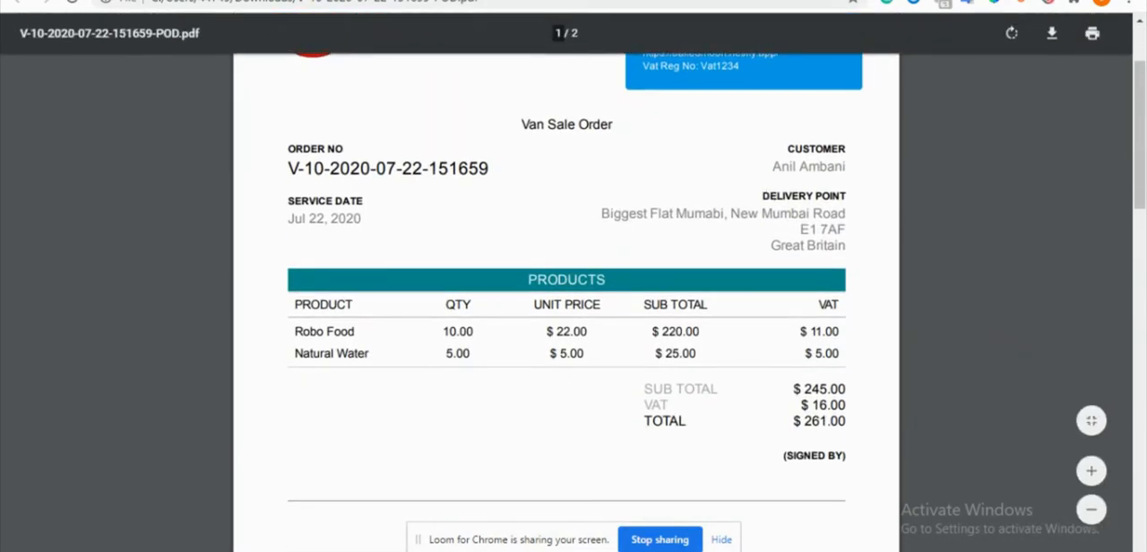
left_click(493, 0)
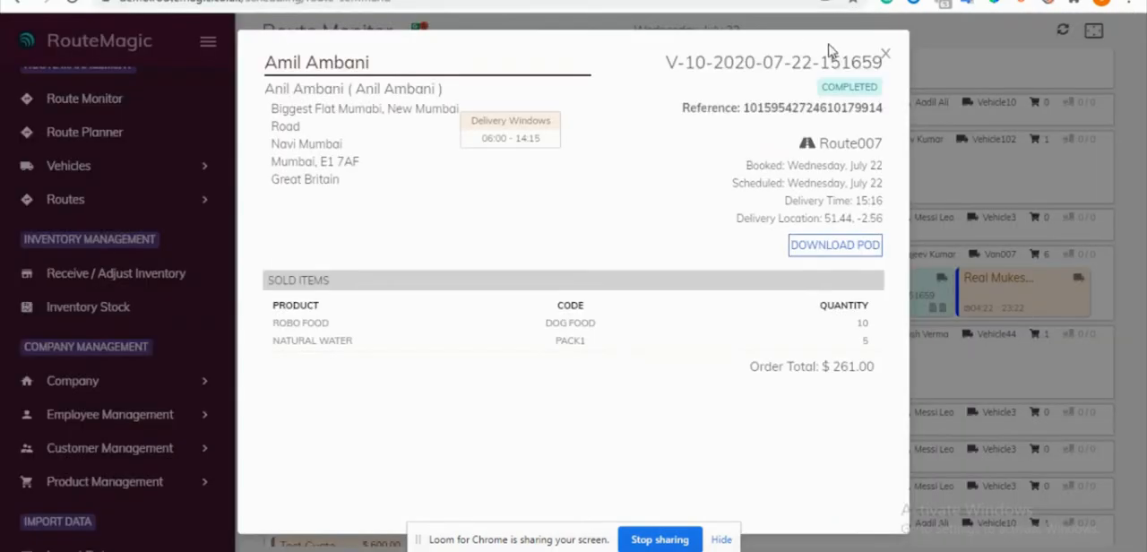
left_click(883, 55)
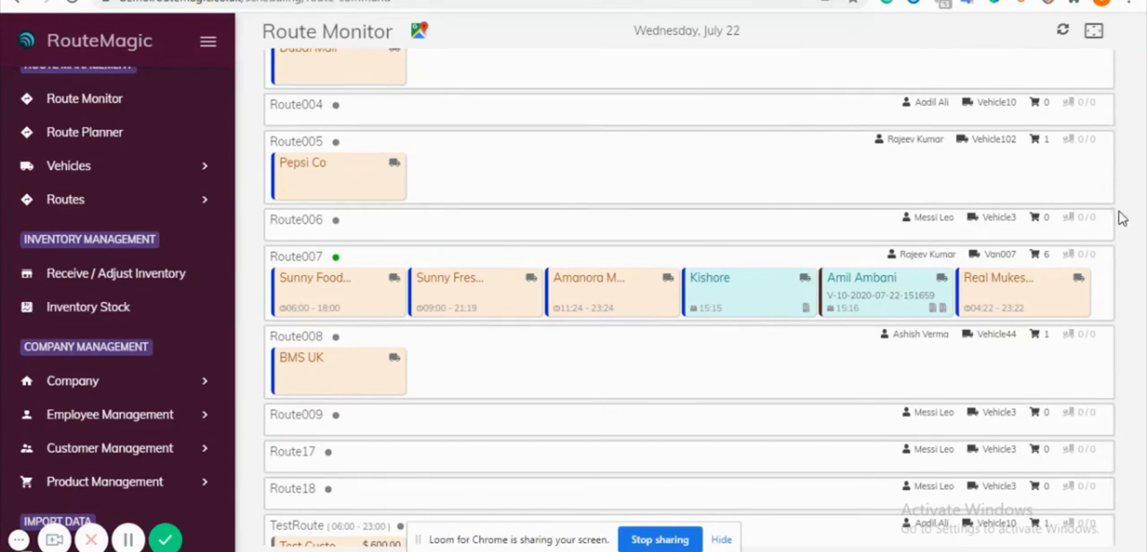
- Switch to the driver app and skip the third customer on Route007 with the reason Customer Unavailable
left_click(1051, 1)
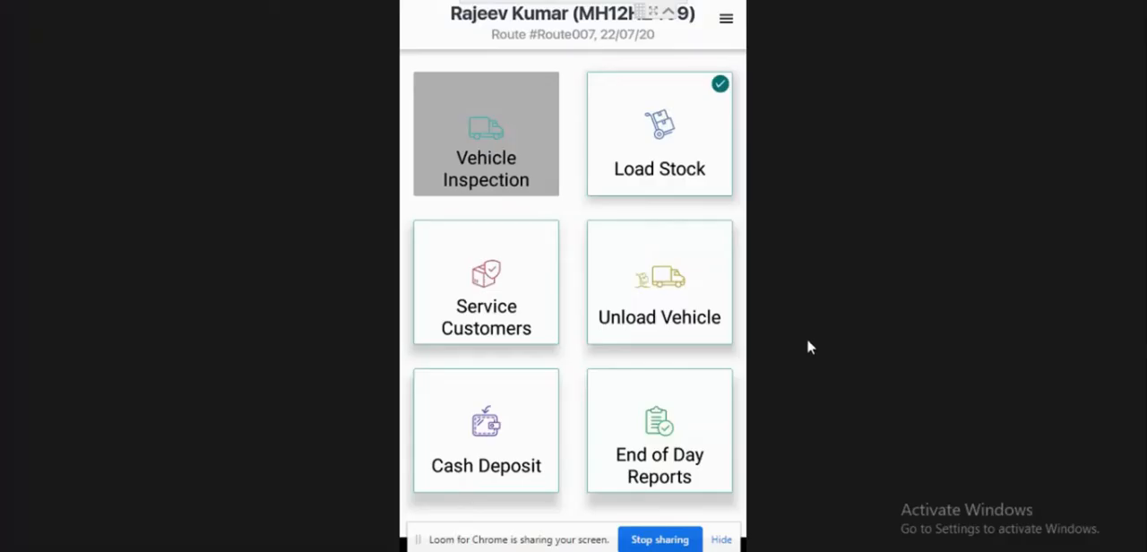
left_click(455, 271)
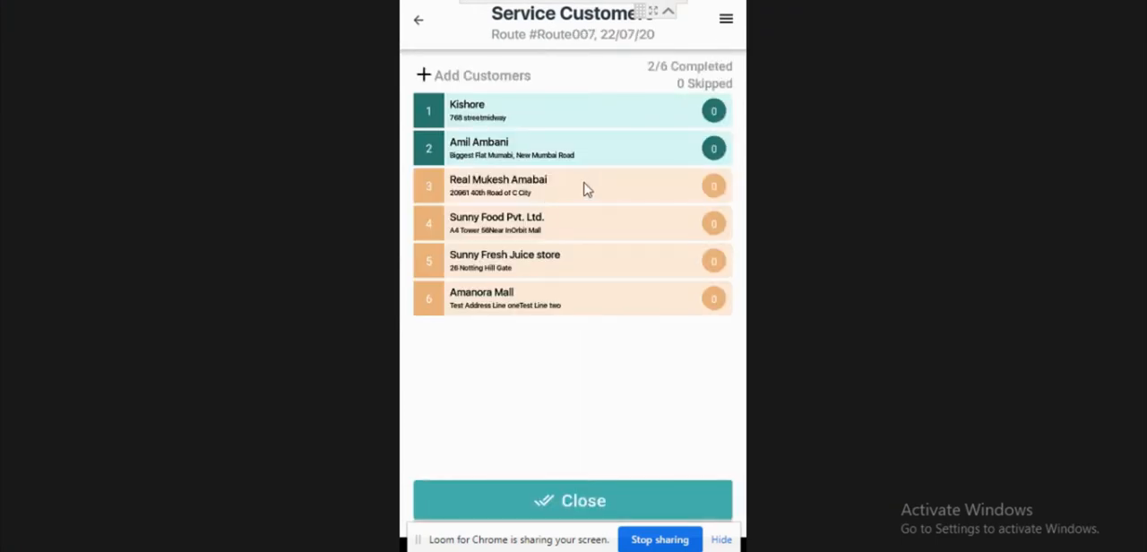
left_click(574, 192)
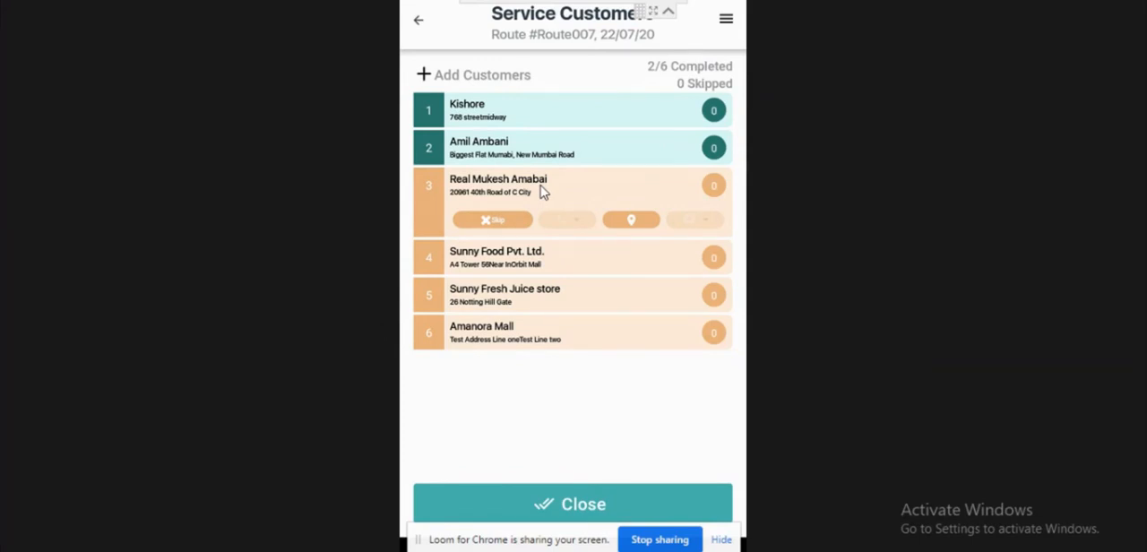
left_click(490, 221)
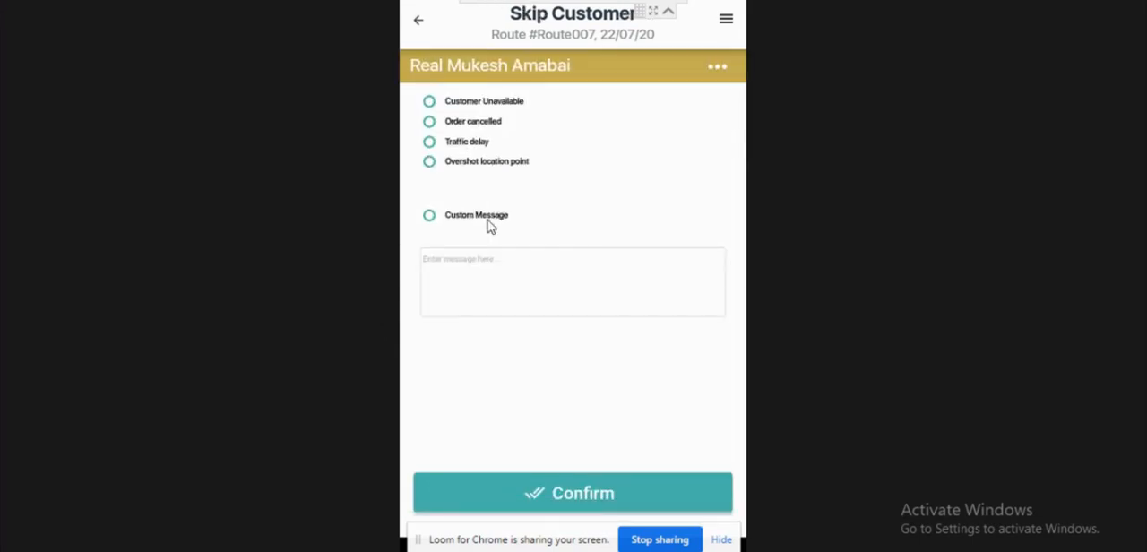
left_click(472, 105)
left_click(587, 494)
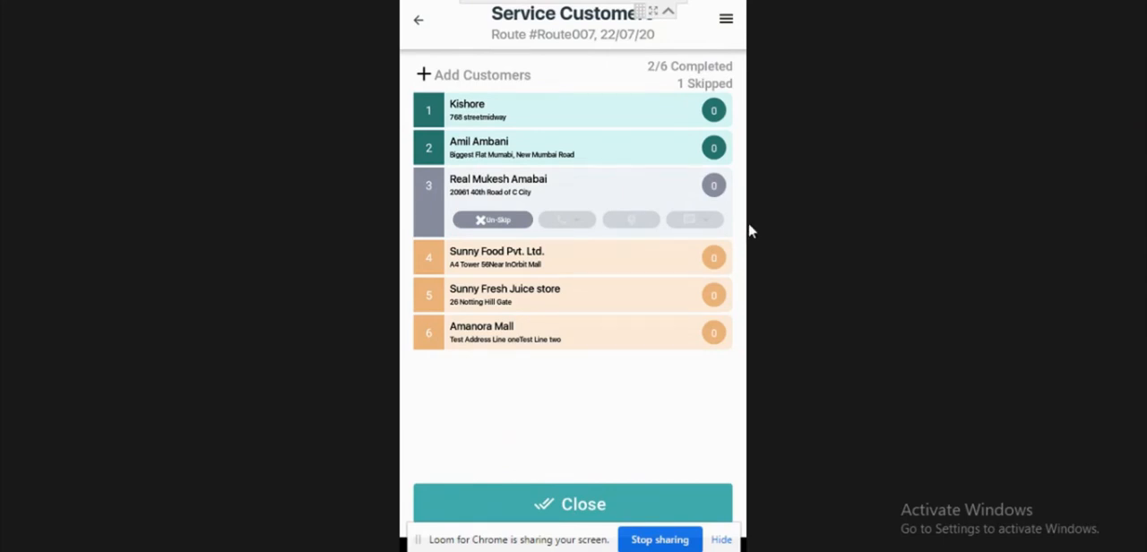
- Close the list of serviced and skipped customers, switch back to the web portal and update the Route Monitor
left_click(611, 502)
key("alt+Tab")
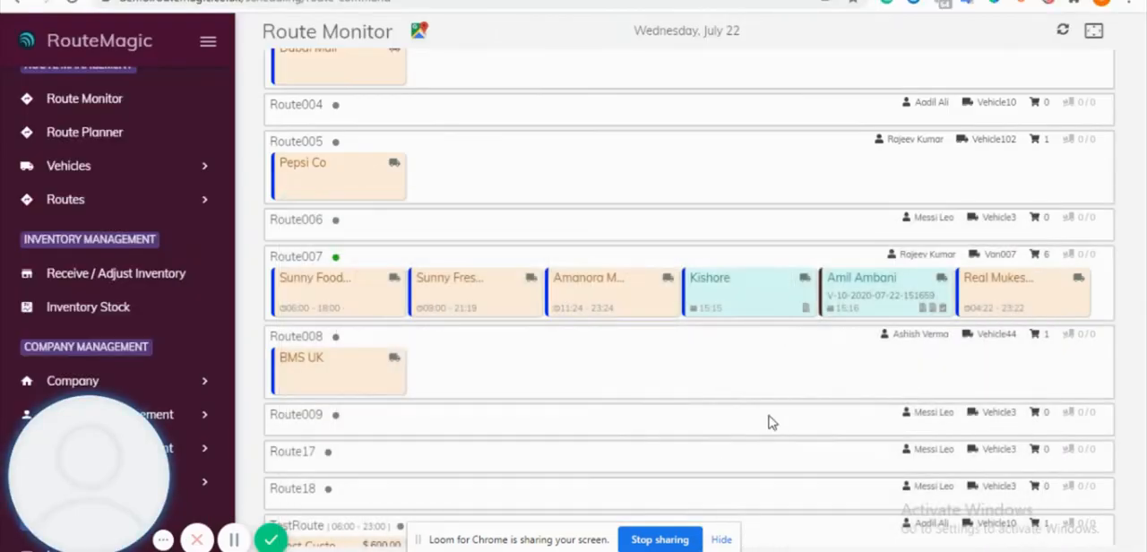
left_click(1060, 33)
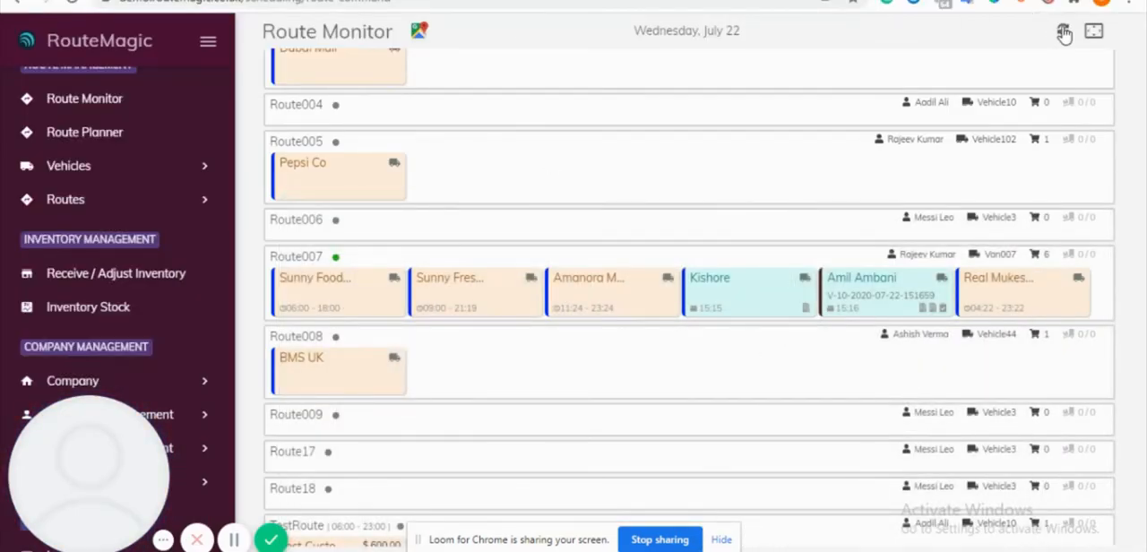